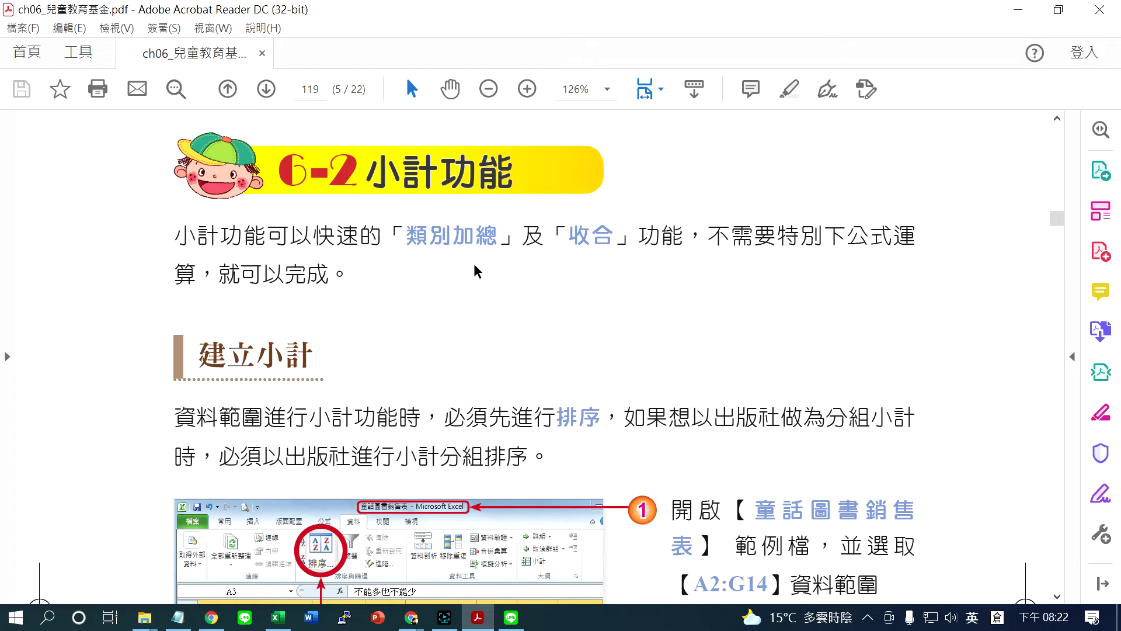
Highlight the 小計功能 heading and the PDF's key phrases on category totals (類別加總) and sorting first.
{"action": "left_click_drag", "start_coordinate": [368, 171], "coordinate": [519, 169]}
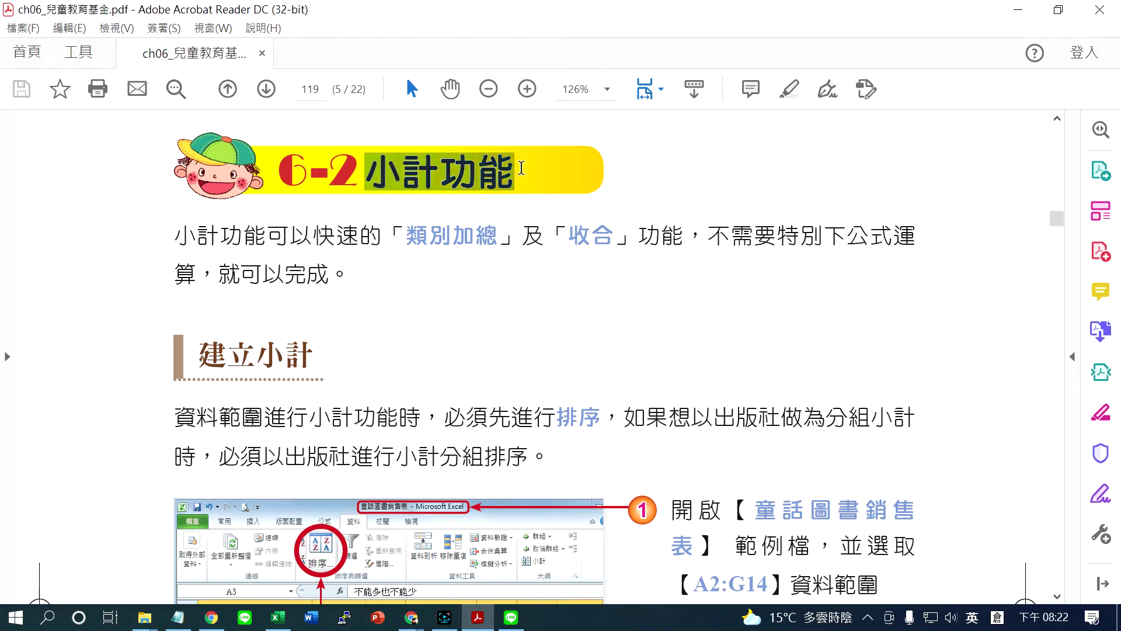
{"action": "left_click_drag", "start_coordinate": [407, 239], "coordinate": [614, 239]}
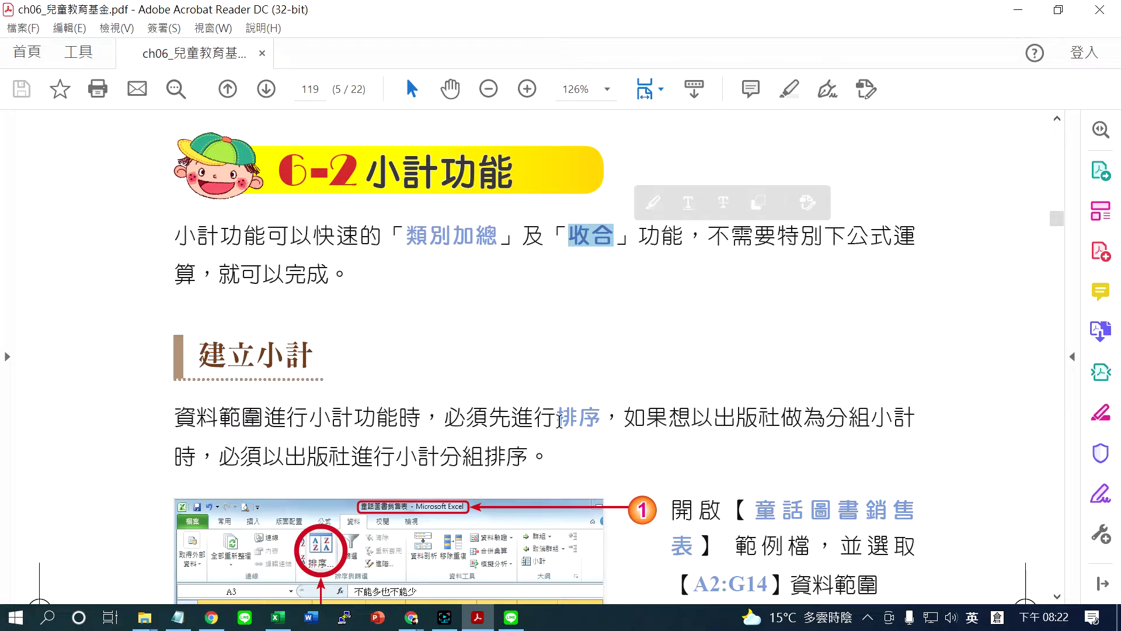
{"action": "left_click_drag", "start_coordinate": [555, 421], "coordinate": [602, 421]}
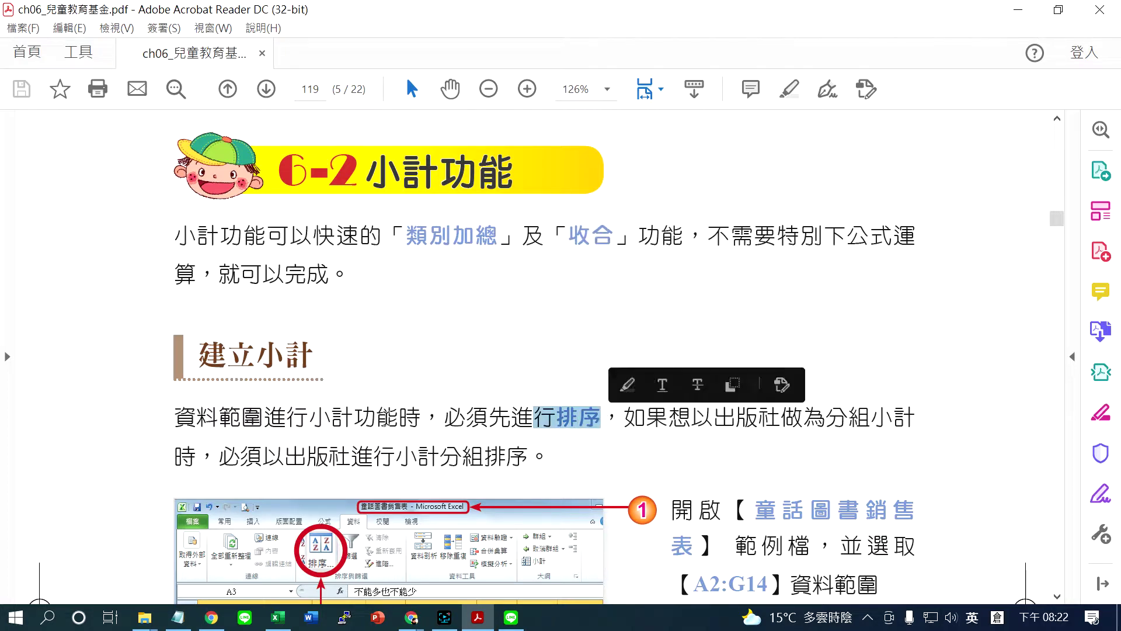
{"action": "left_click_drag", "start_coordinate": [308, 420], "coordinate": [399, 420]}
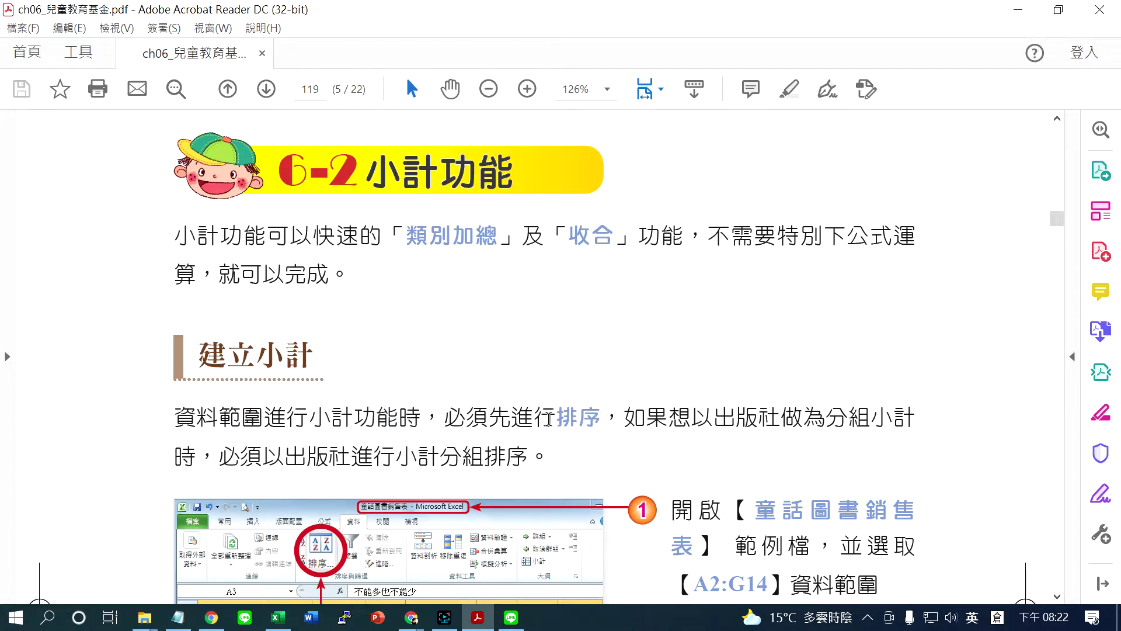
{"action": "left_click_drag", "start_coordinate": [533, 419], "coordinate": [601, 419]}
Bring Excel forward on the 出版社 sheet and select the book table A2:G14.
{"action": "left_click", "coordinate": [1025, 10]}
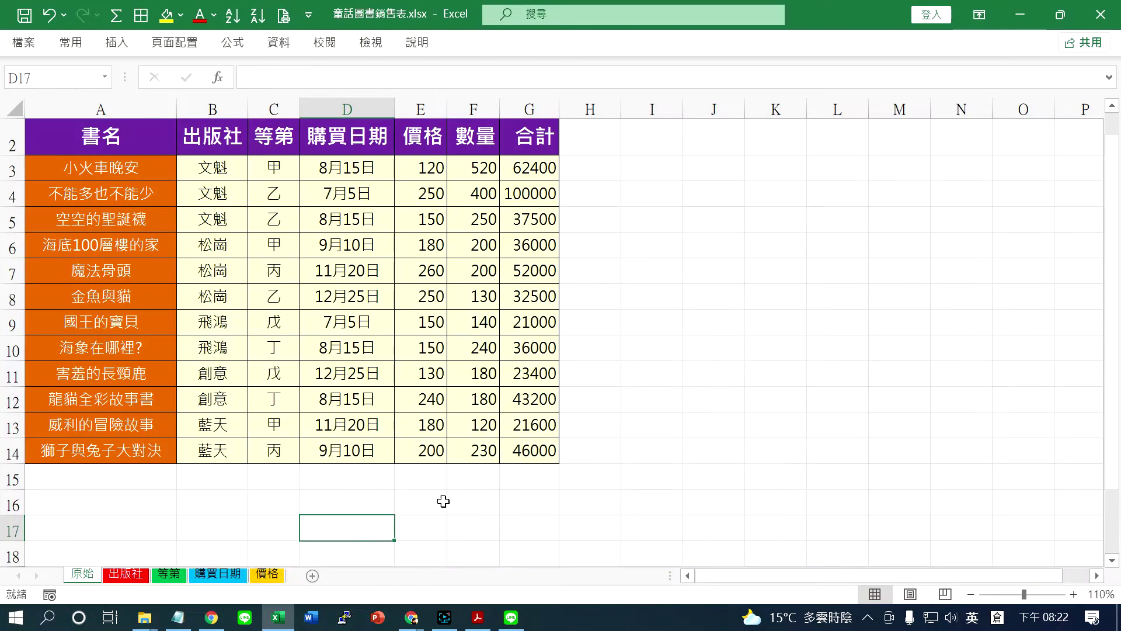
{"action": "left_click", "coordinate": [133, 577]}
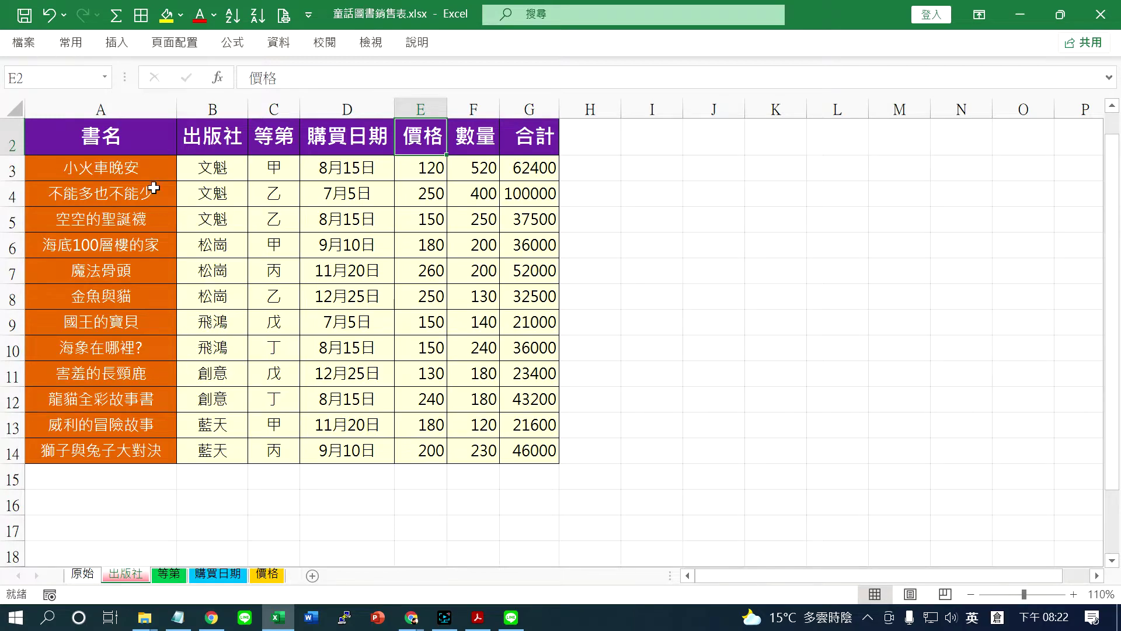
{"action": "left_click_drag", "start_coordinate": [112, 137], "coordinate": [350, 450]}
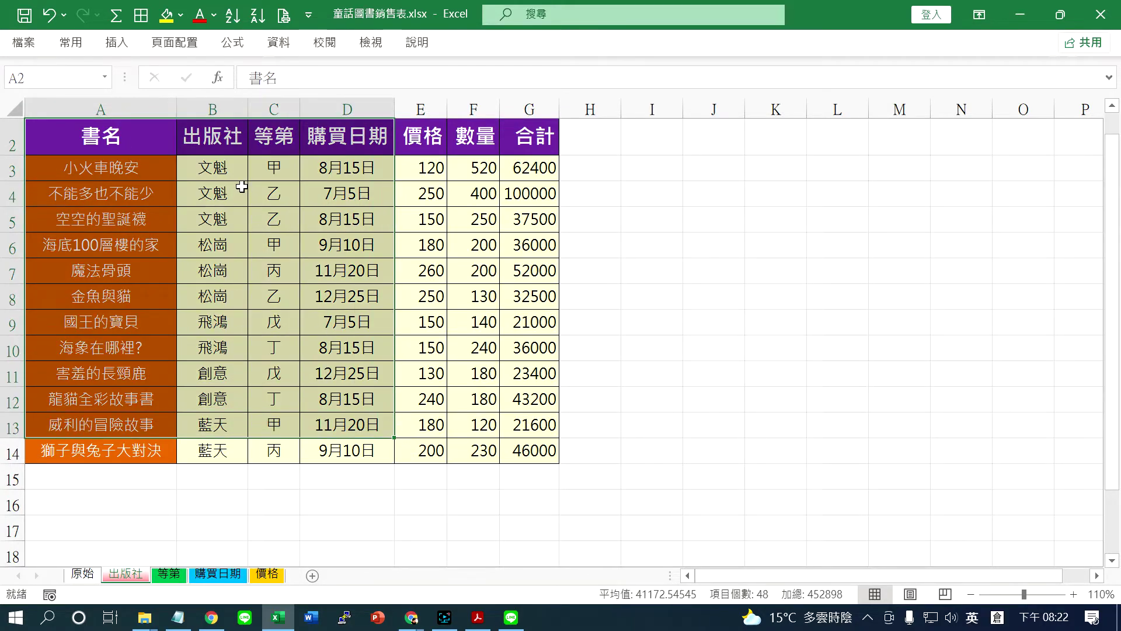
{"action": "left_click", "coordinate": [230, 176]}
{"action": "mouse_move", "coordinate": [230, 187]}
{"action": "left_mouse_down"}
{"action": "mouse_move", "coordinate": [478, 442]}
{"action": "mouse_move", "coordinate": [526, 453]}
{"action": "left_mouse_up"}
Sort the table by 出版社 from A to Z and review the grouped publisher names.
{"action": "left_click", "coordinate": [278, 42]}
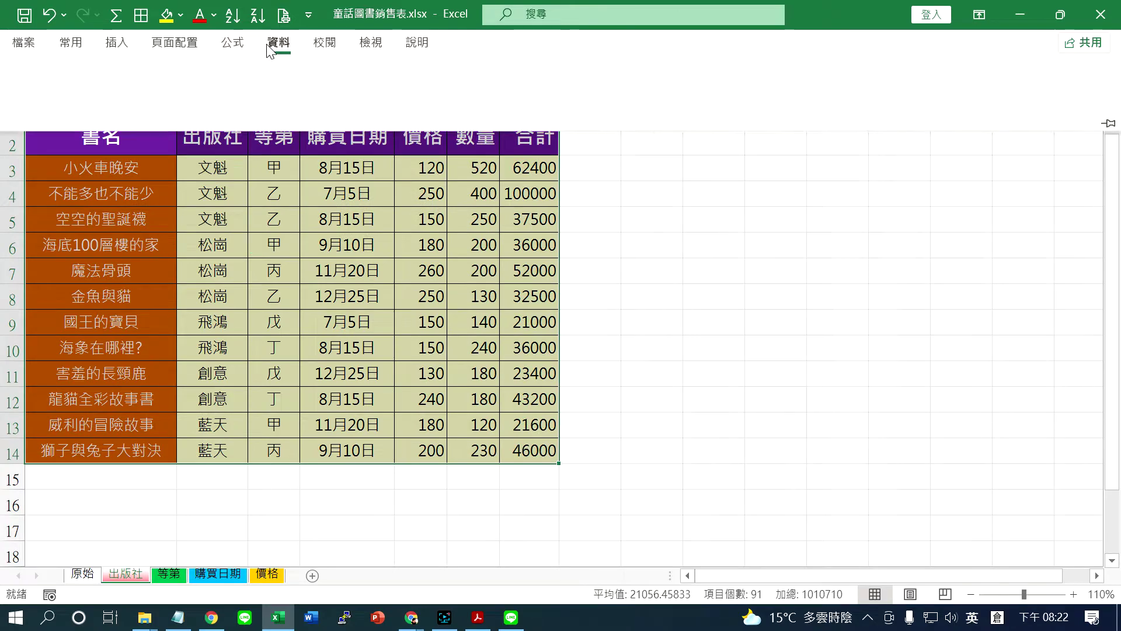
{"action": "left_click", "coordinate": [431, 88]}
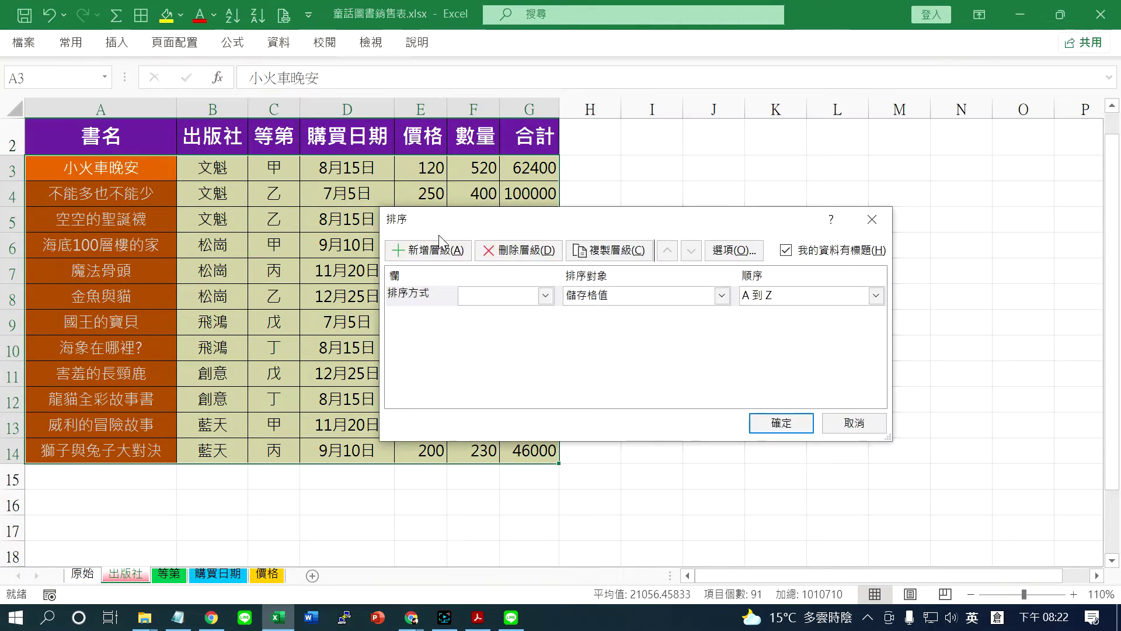
{"action": "left_click", "coordinate": [545, 295]}
{"action": "left_click", "coordinate": [499, 332]}
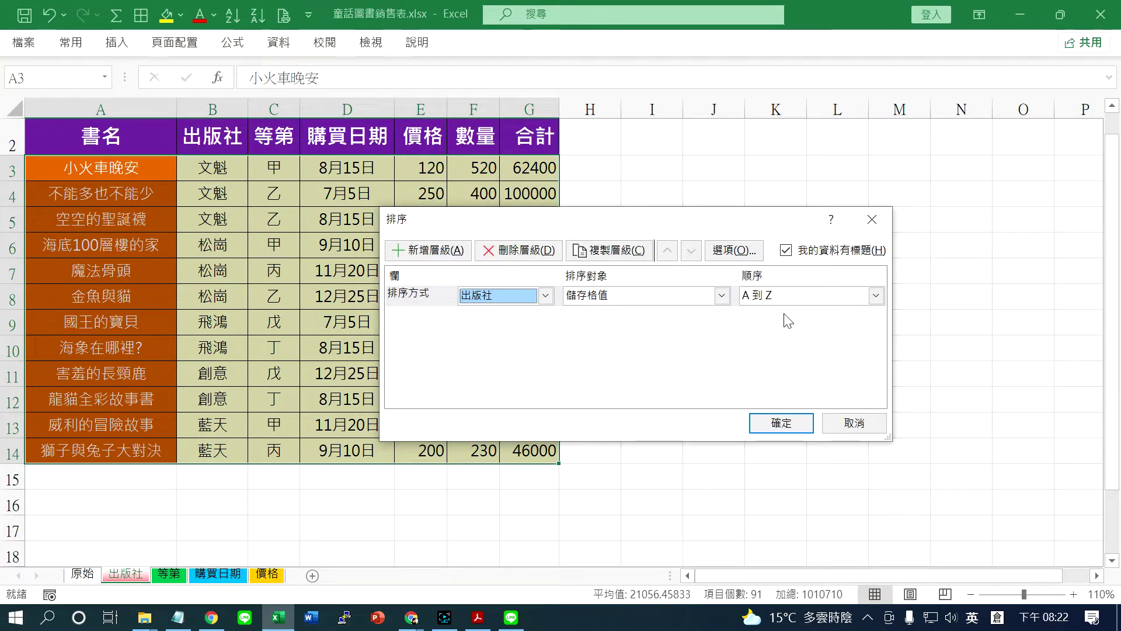
{"action": "left_click", "coordinate": [781, 423]}
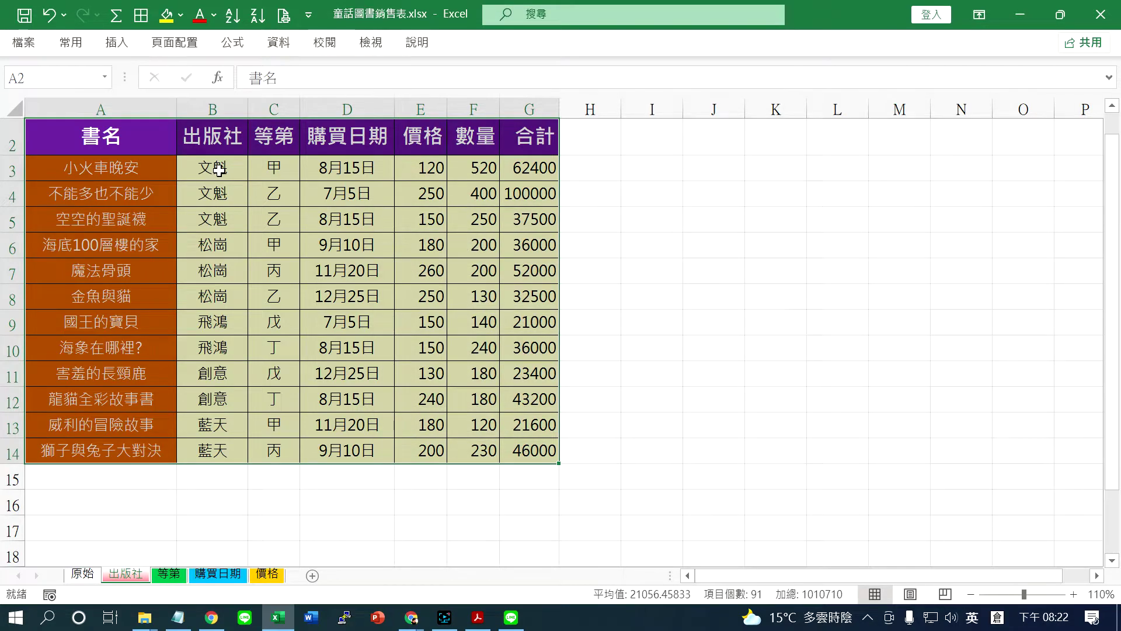
{"action": "left_click_drag", "start_coordinate": [212, 168], "coordinate": [213, 427]}
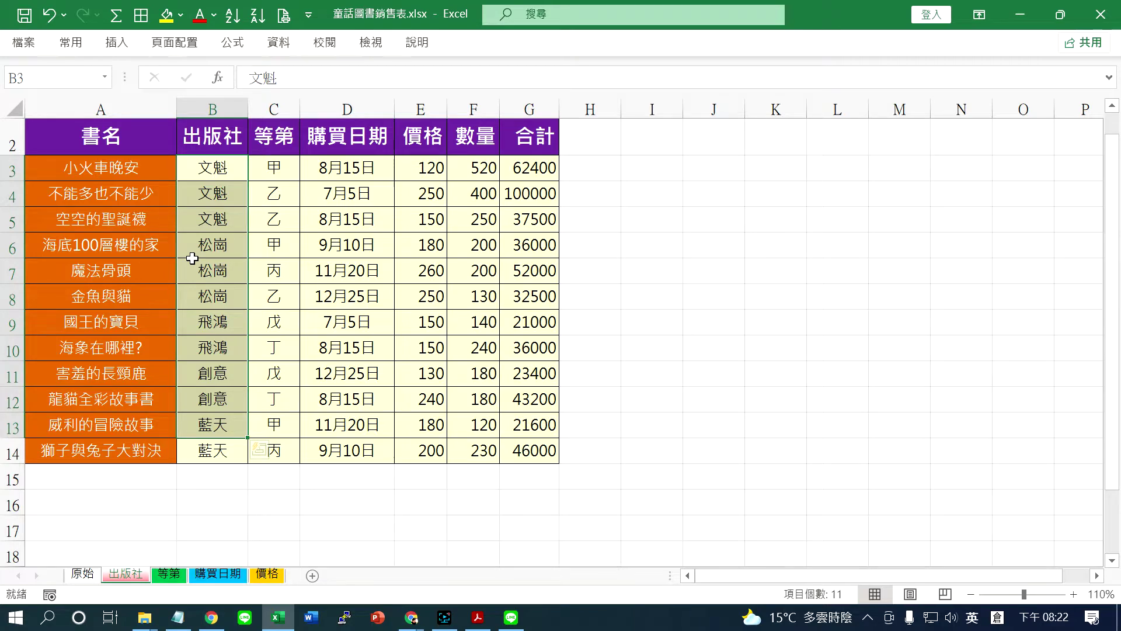
{"action": "left_click_drag", "start_coordinate": [122, 145], "coordinate": [530, 451]}
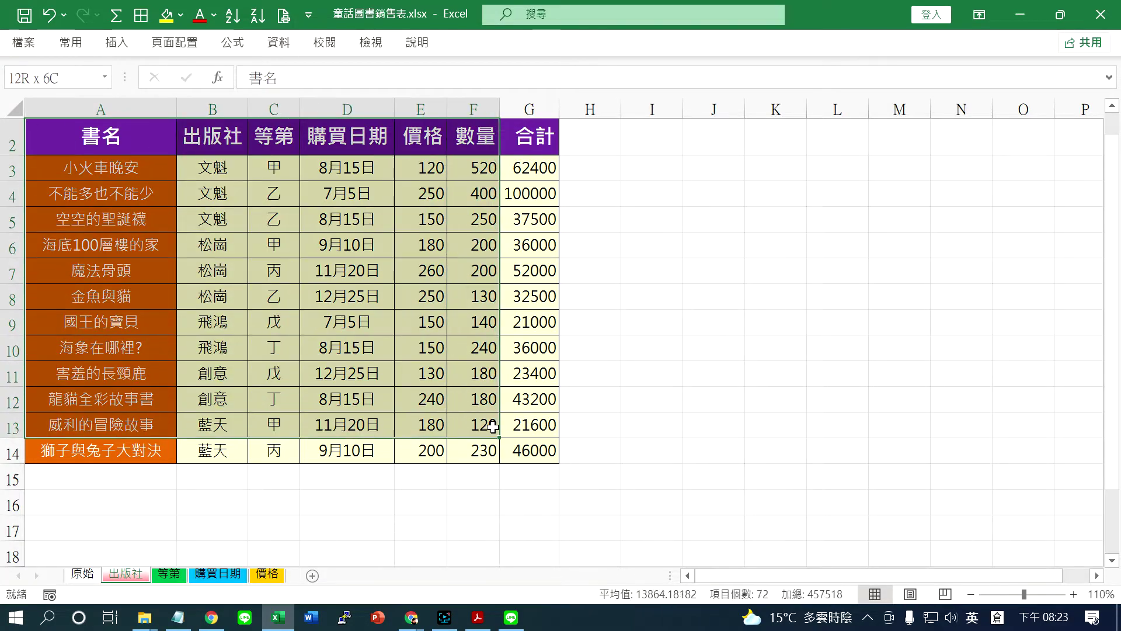
Insert Sum subtotals of 合計 at each change in 出版社, e.g. 文魁 合計 199900 and 松崗 合計 120500.
{"action": "left_click", "coordinate": [279, 42]}
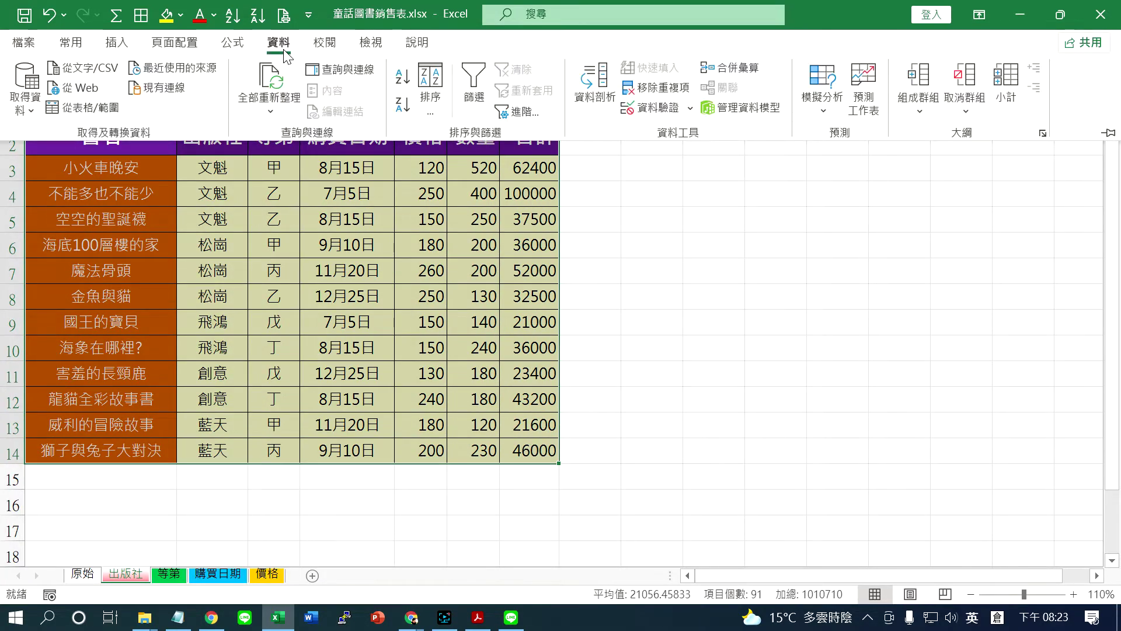
{"action": "left_click", "coordinate": [1001, 93]}
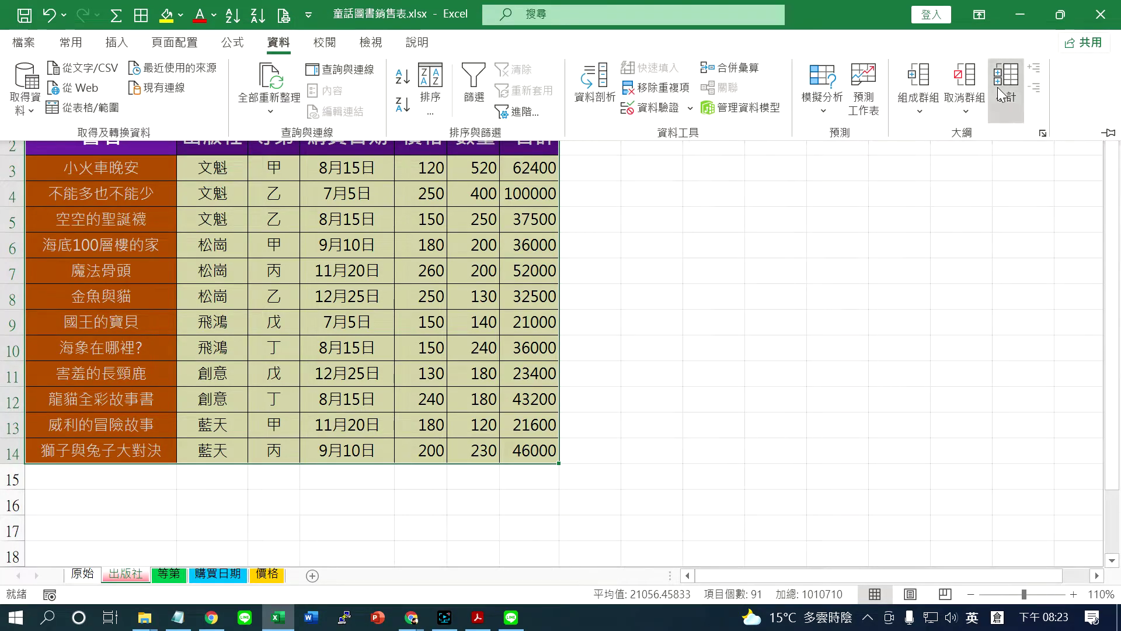
{"action": "left_click_drag", "start_coordinate": [726, 156], "coordinate": [435, 141]}
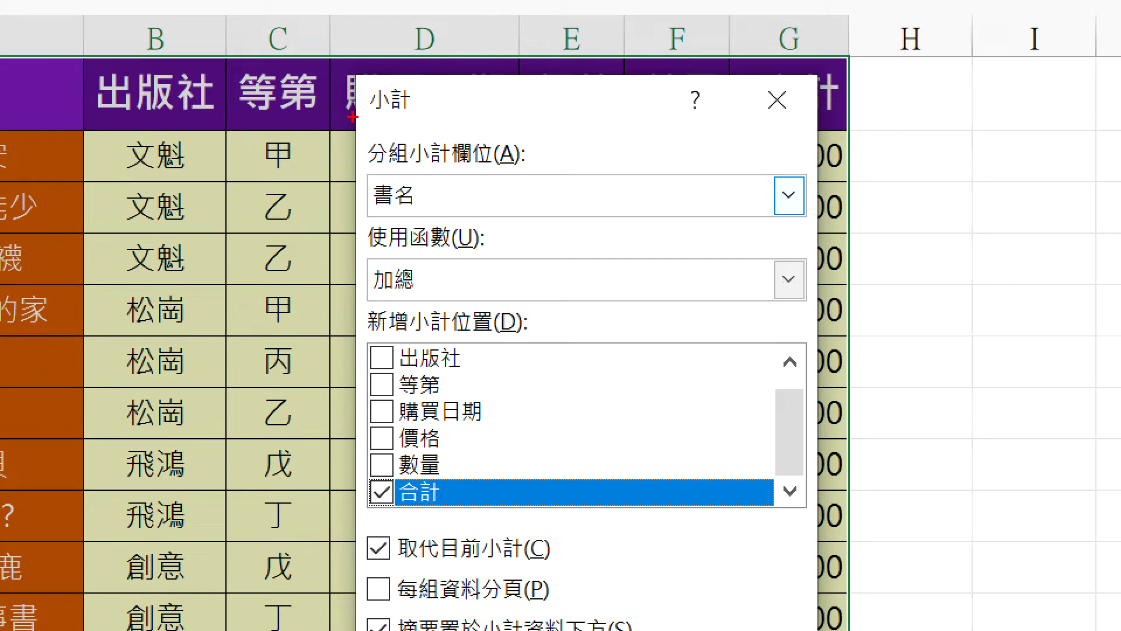
{"action": "left_click_drag", "start_coordinate": [352, 128], "coordinate": [524, 173]}
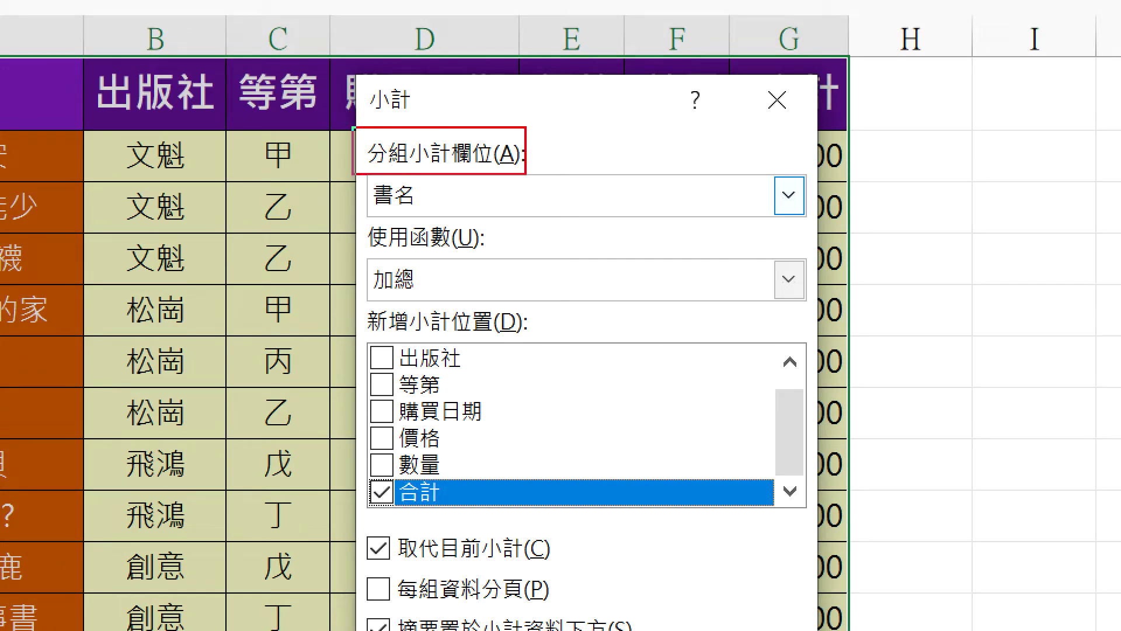
{"action": "left_click_drag", "start_coordinate": [92, 52], "coordinate": [252, 234]}
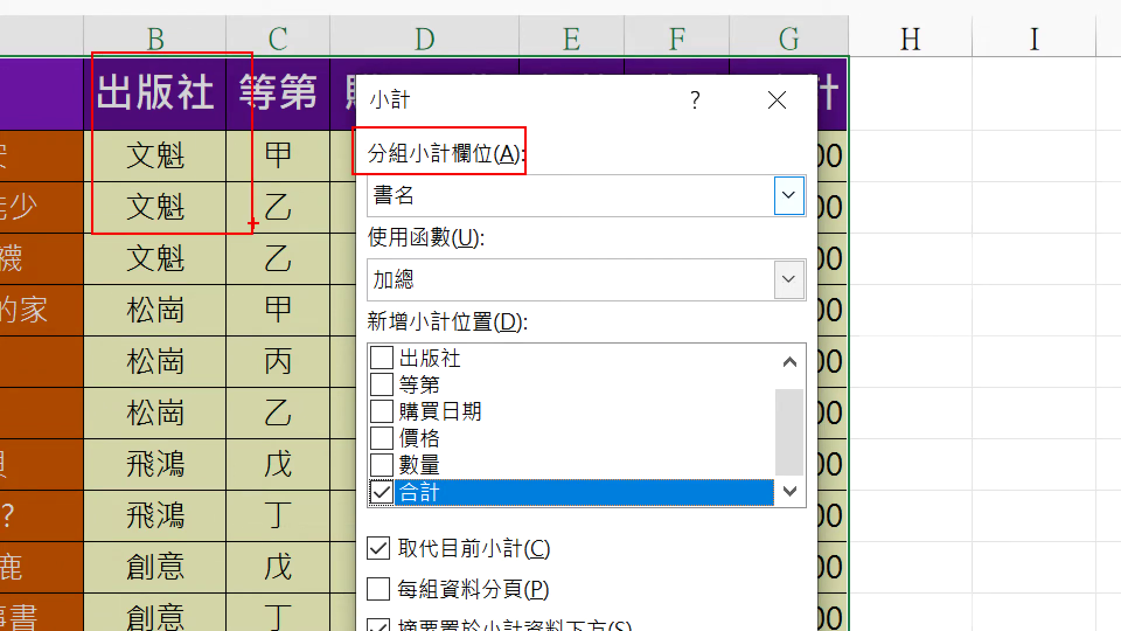
{"action": "left_click_drag", "start_coordinate": [220, 55], "coordinate": [242, 22]}
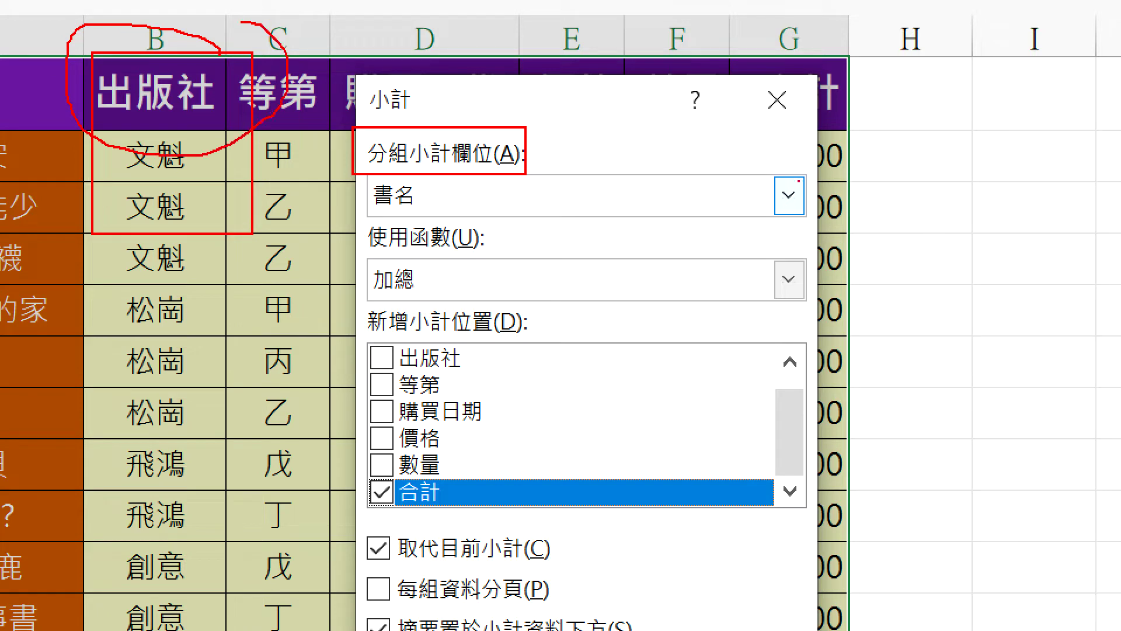
{"action": "left_click_drag", "start_coordinate": [747, 155], "coordinate": [831, 203]}
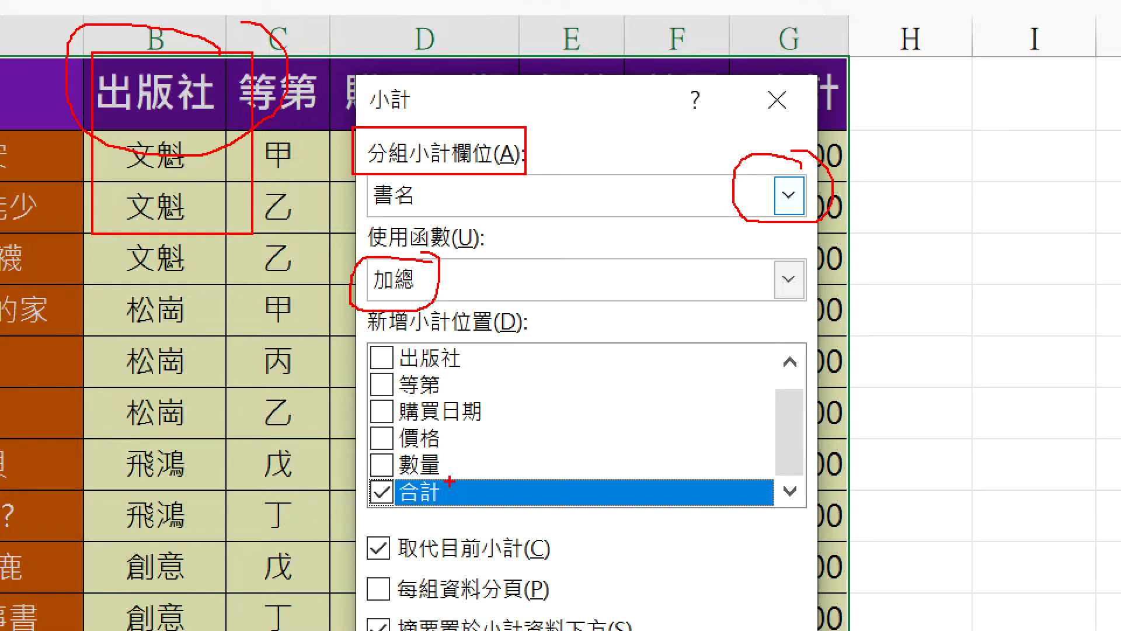
{"action": "left_click_drag", "start_coordinate": [370, 494], "coordinate": [441, 463]}
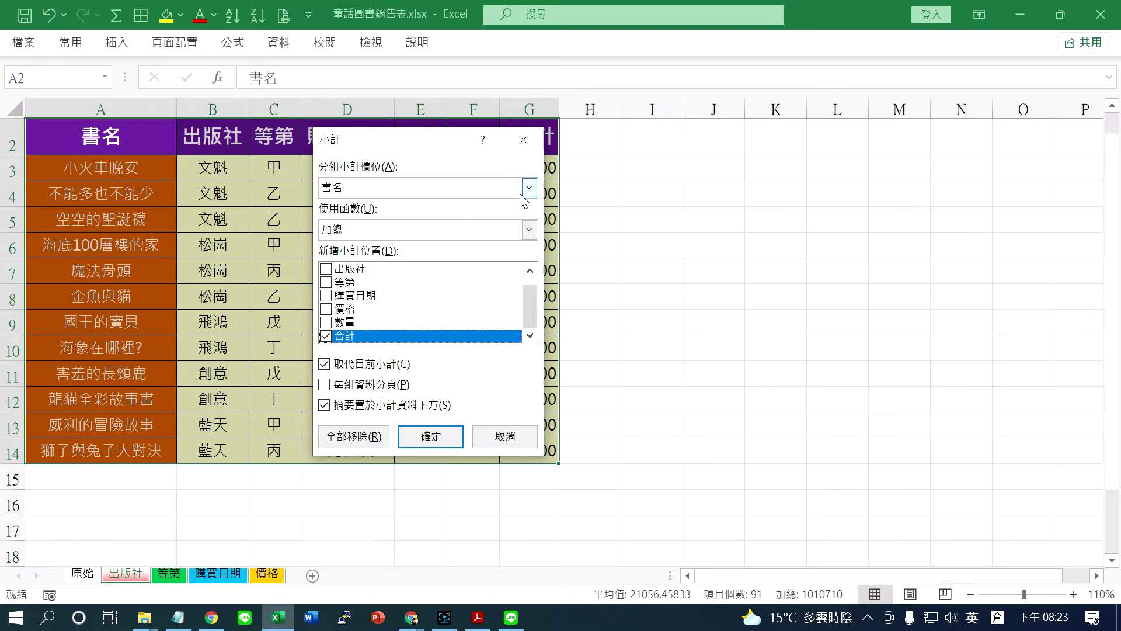
{"action": "left_click", "coordinate": [530, 189]}
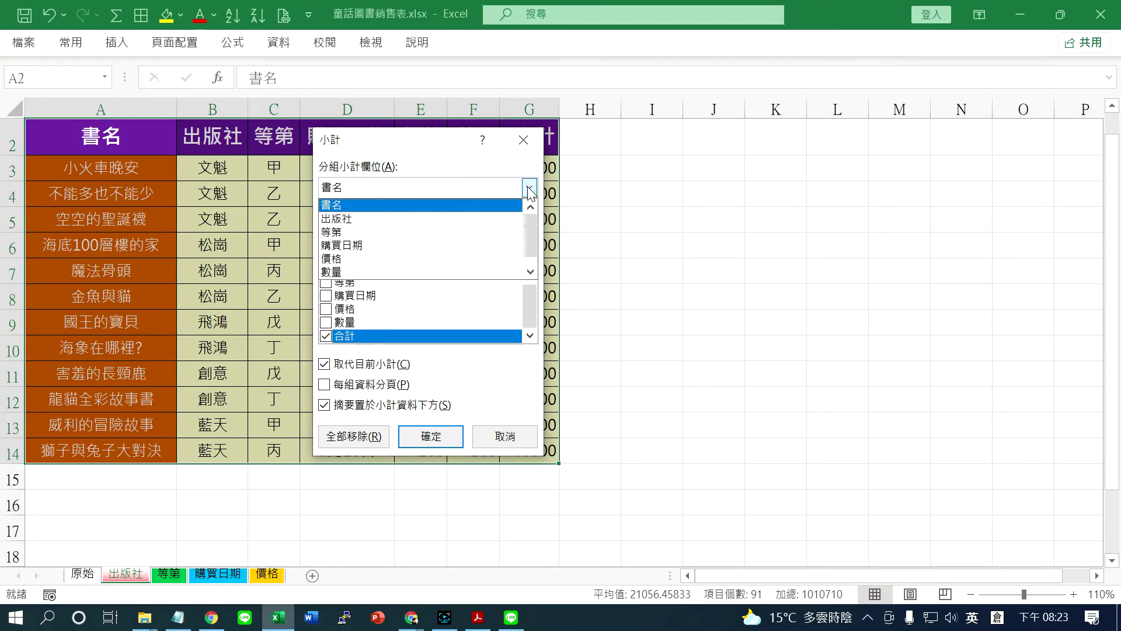
{"action": "left_click", "coordinate": [415, 218]}
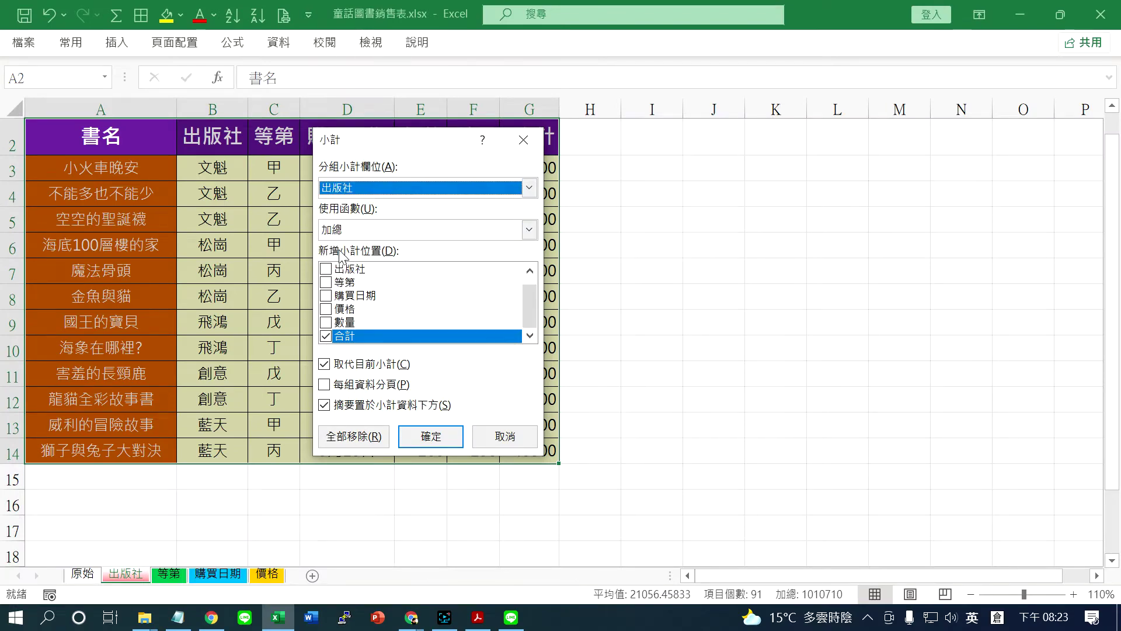
{"action": "left_click", "coordinate": [419, 439]}
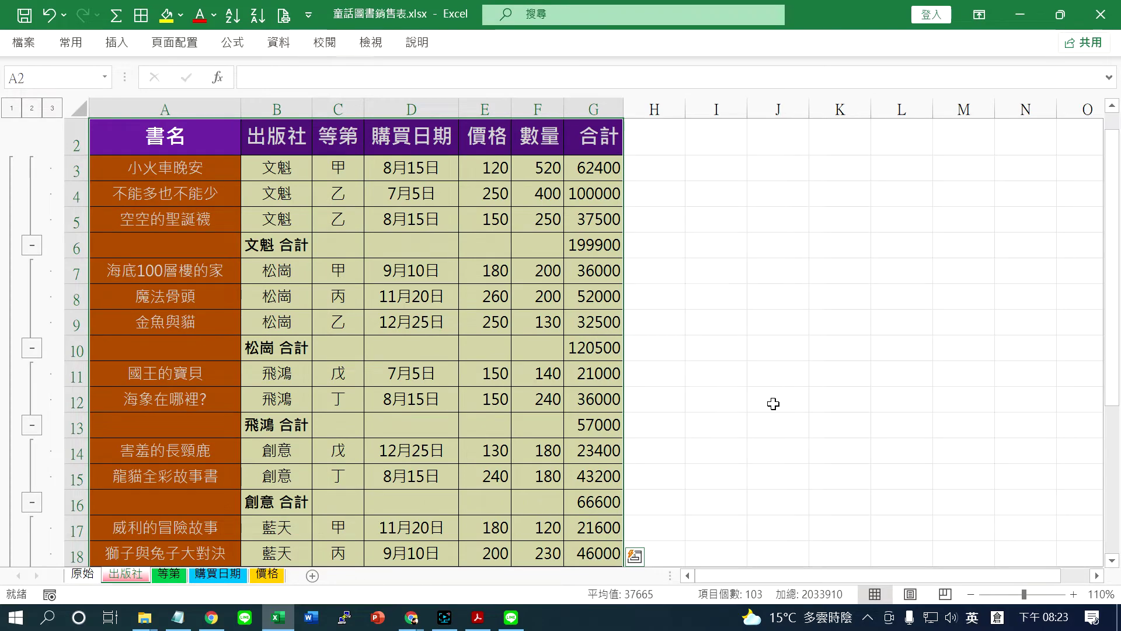
{"action": "left_click", "coordinate": [260, 247]}
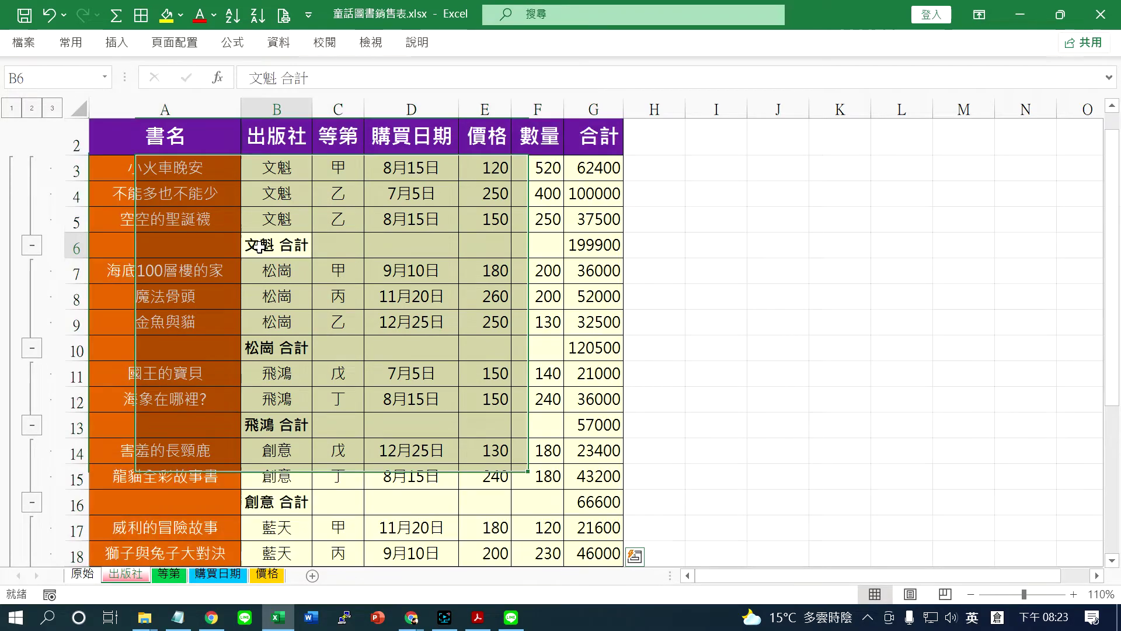
{"action": "left_click", "coordinate": [593, 249]}
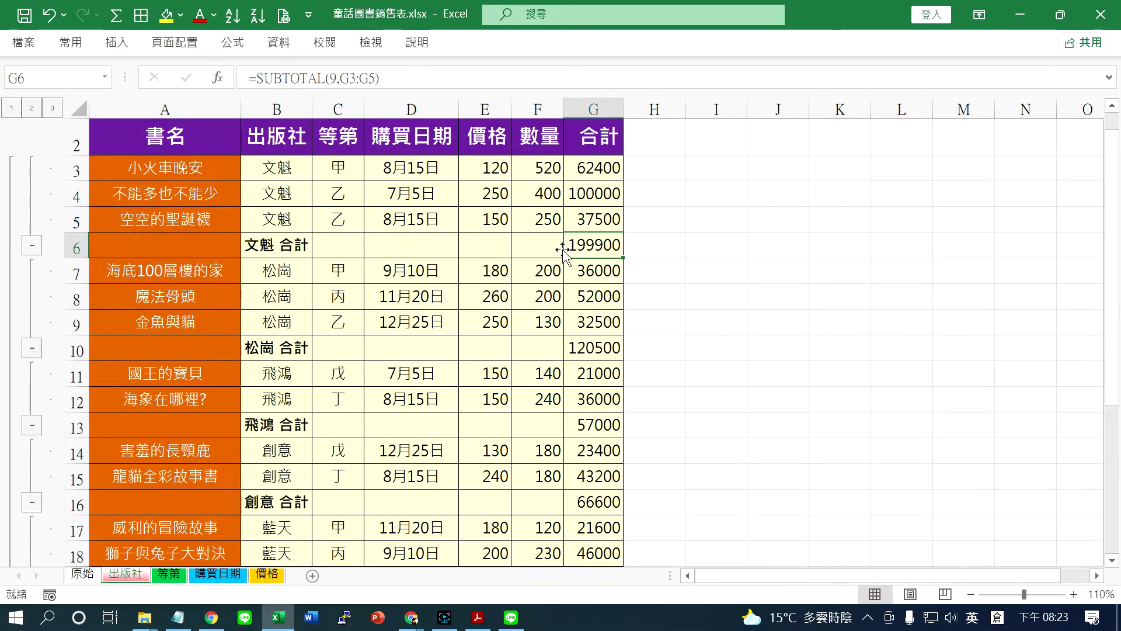
{"action": "left_click", "coordinate": [277, 353]}
{"action": "left_click", "coordinate": [604, 356]}
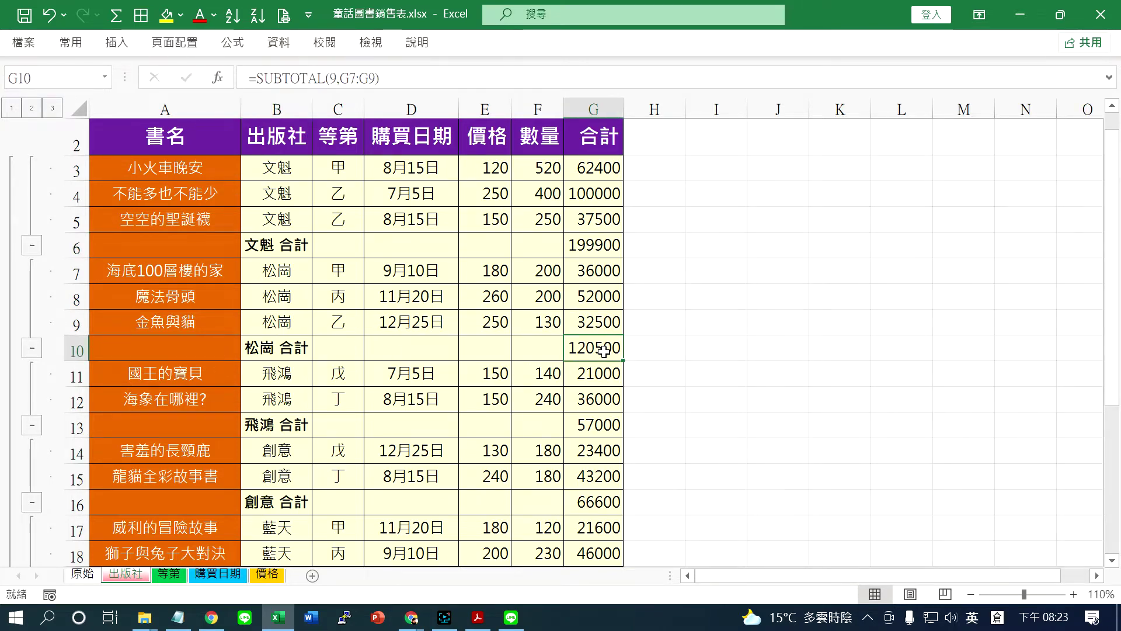
{"action": "left_click", "coordinate": [248, 429]}
{"action": "left_click", "coordinate": [607, 425]}
{"action": "left_click", "coordinate": [281, 501]}
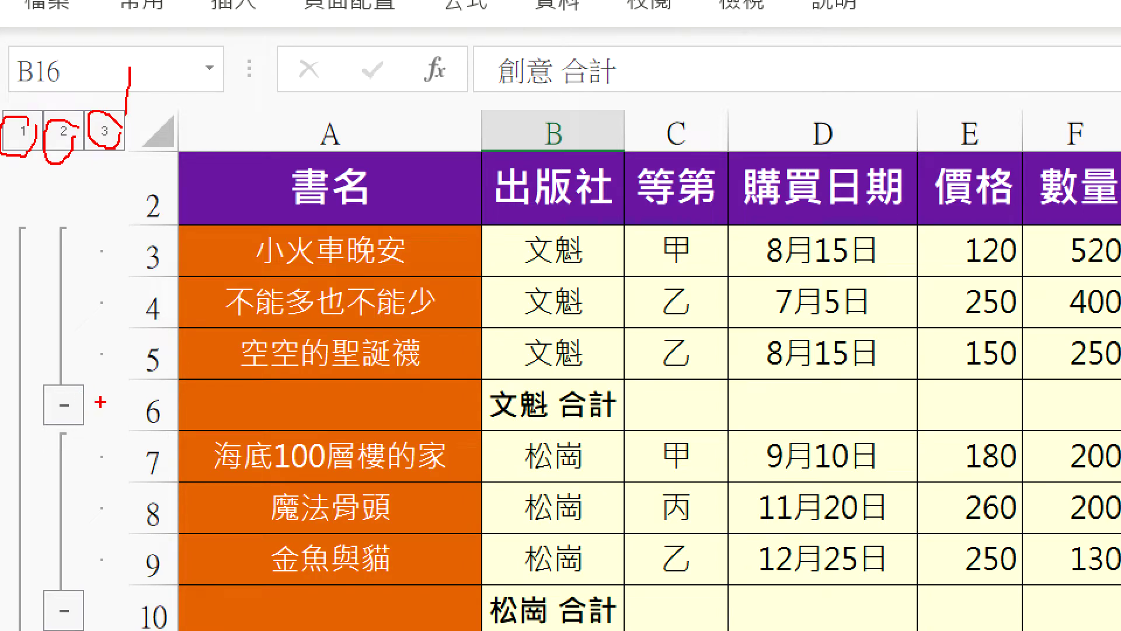
{"action": "left_click_drag", "start_coordinate": [42, 445], "coordinate": [104, 385]}
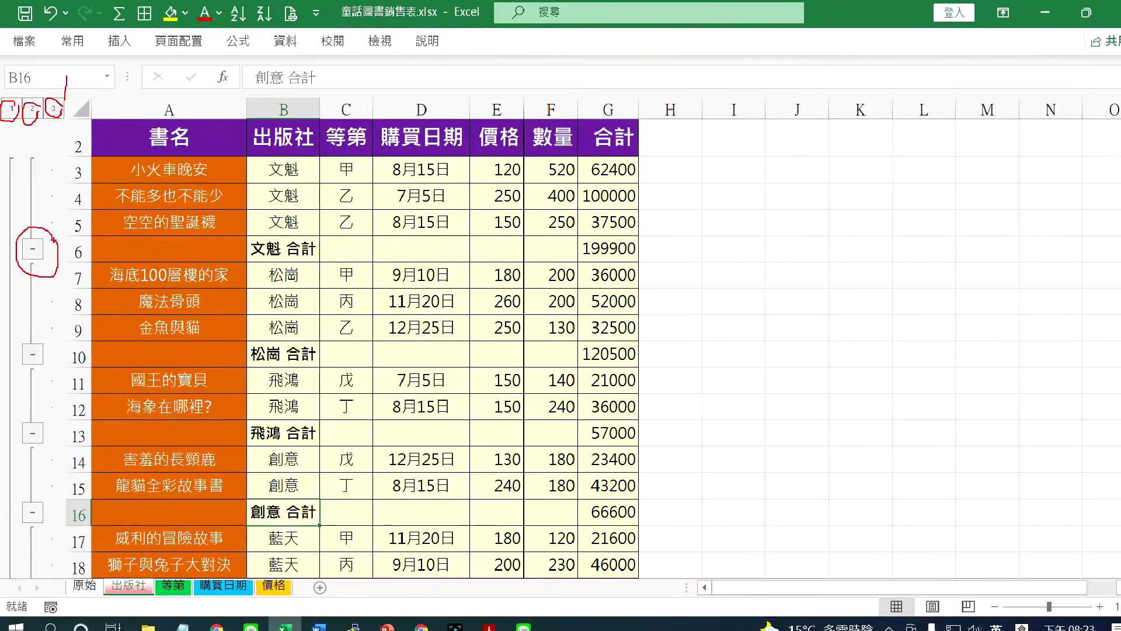
{"action": "left_click", "coordinate": [33, 247]}
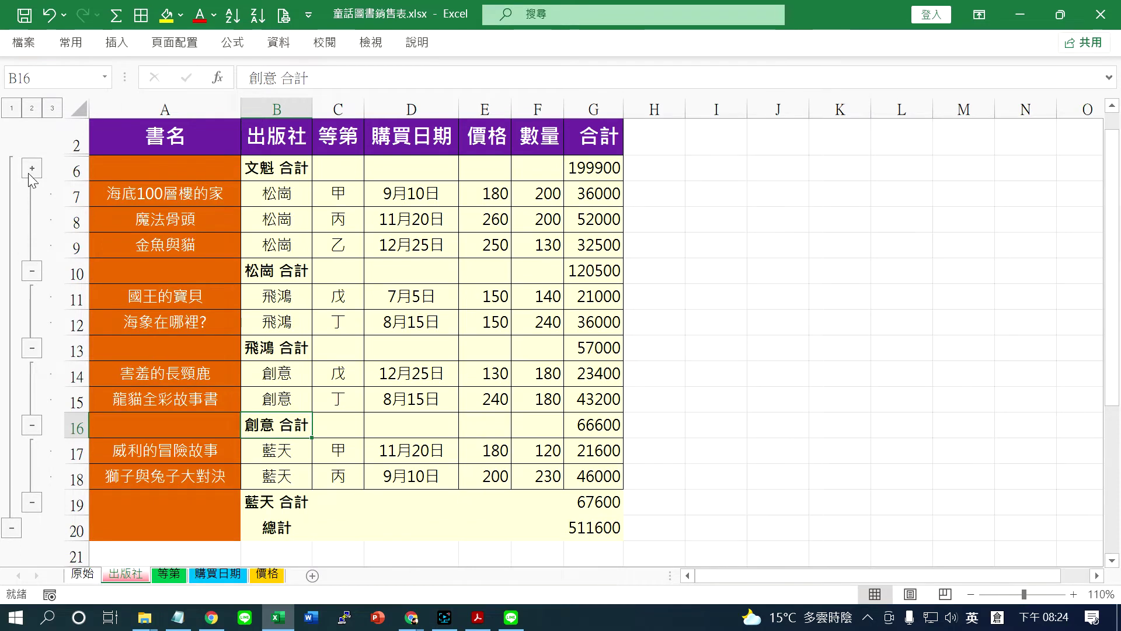
{"action": "left_click", "coordinate": [297, 175]}
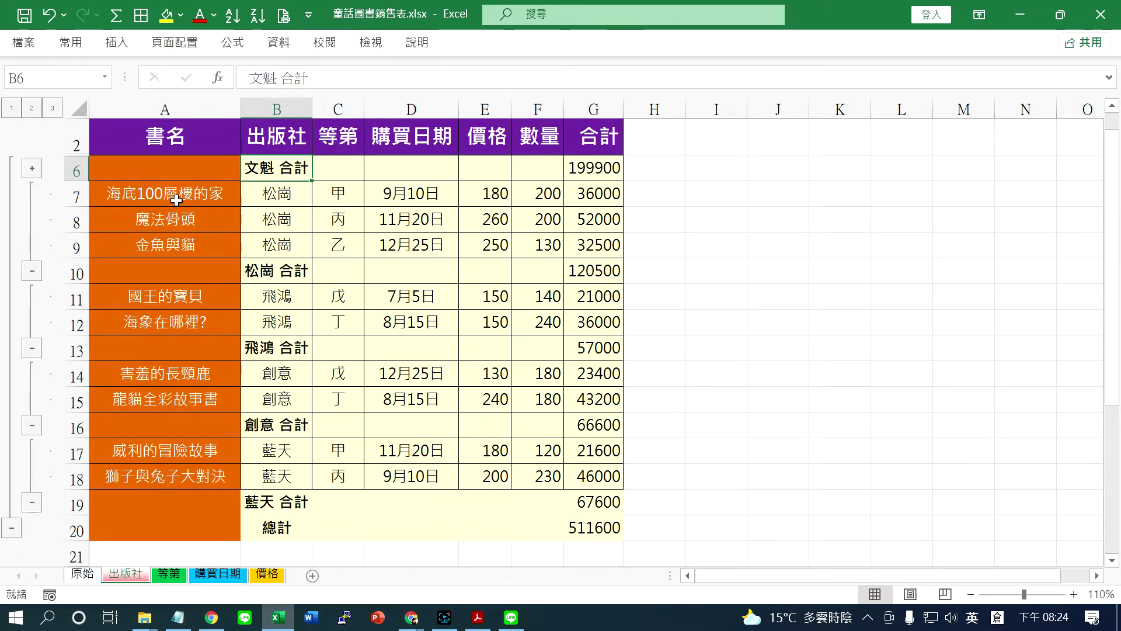
{"action": "left_click_drag", "start_coordinate": [175, 200], "coordinate": [358, 243]}
{"action": "left_click", "coordinate": [33, 271]}
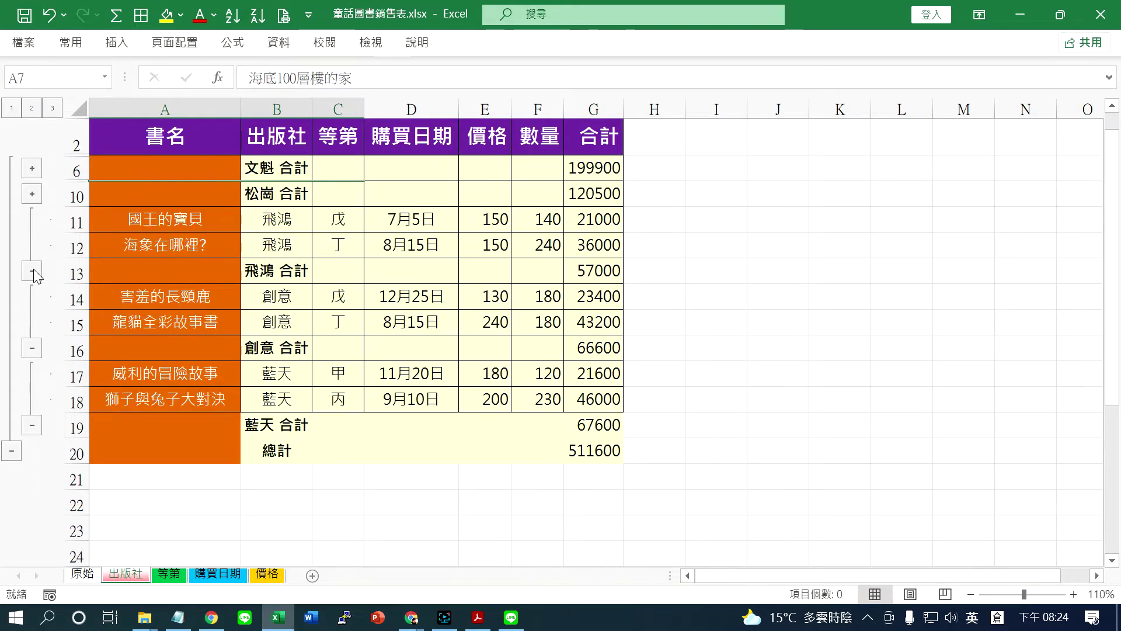
{"action": "left_click", "coordinate": [264, 171]}
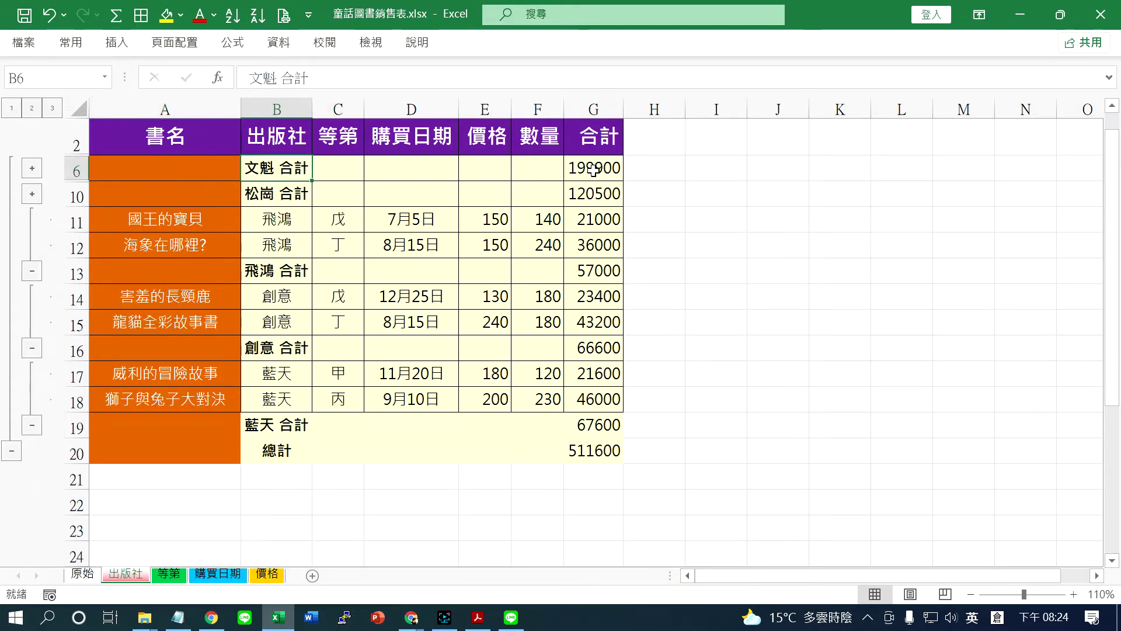
{"action": "left_click", "coordinate": [593, 169]}
{"action": "left_click", "coordinate": [289, 192]}
{"action": "left_click", "coordinate": [32, 271]}
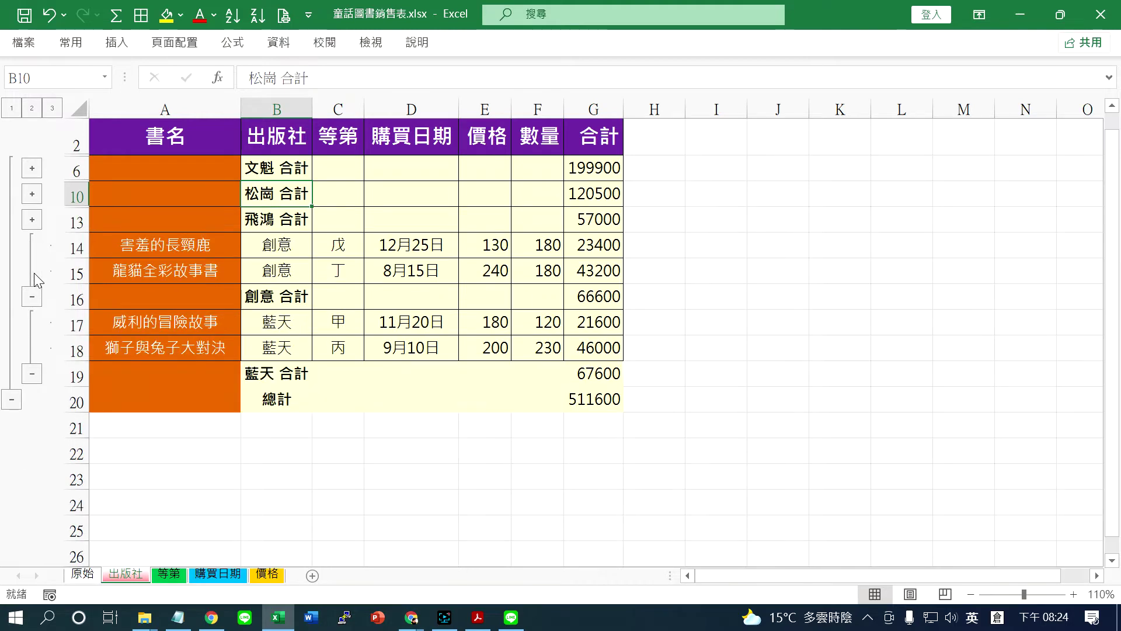
{"action": "left_click", "coordinate": [271, 222]}
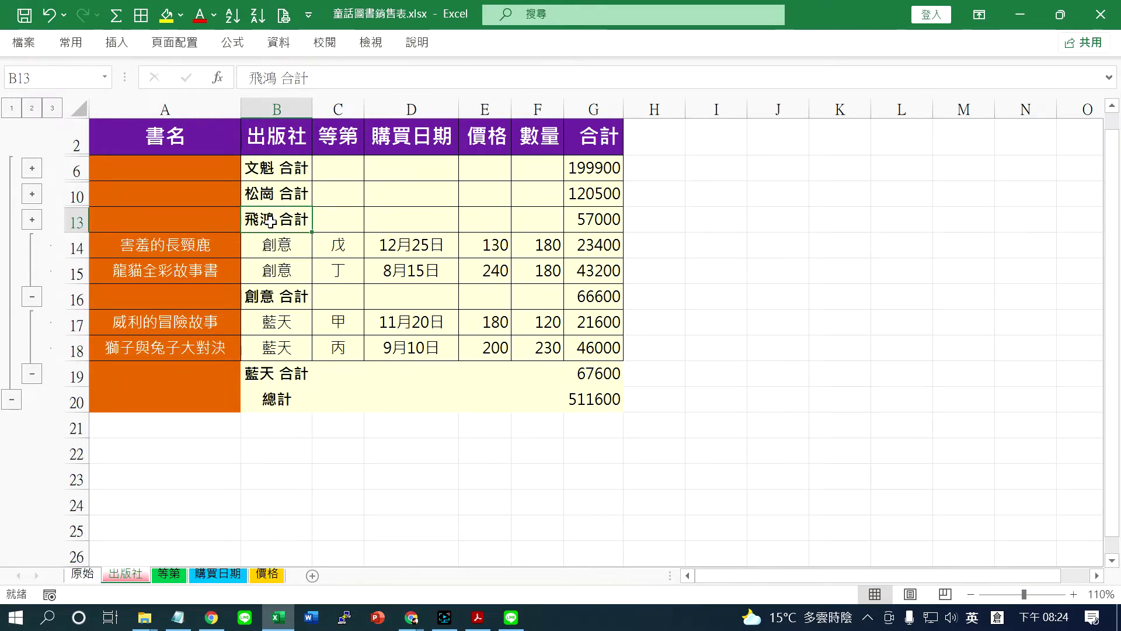
{"action": "left_click", "coordinate": [274, 170]}
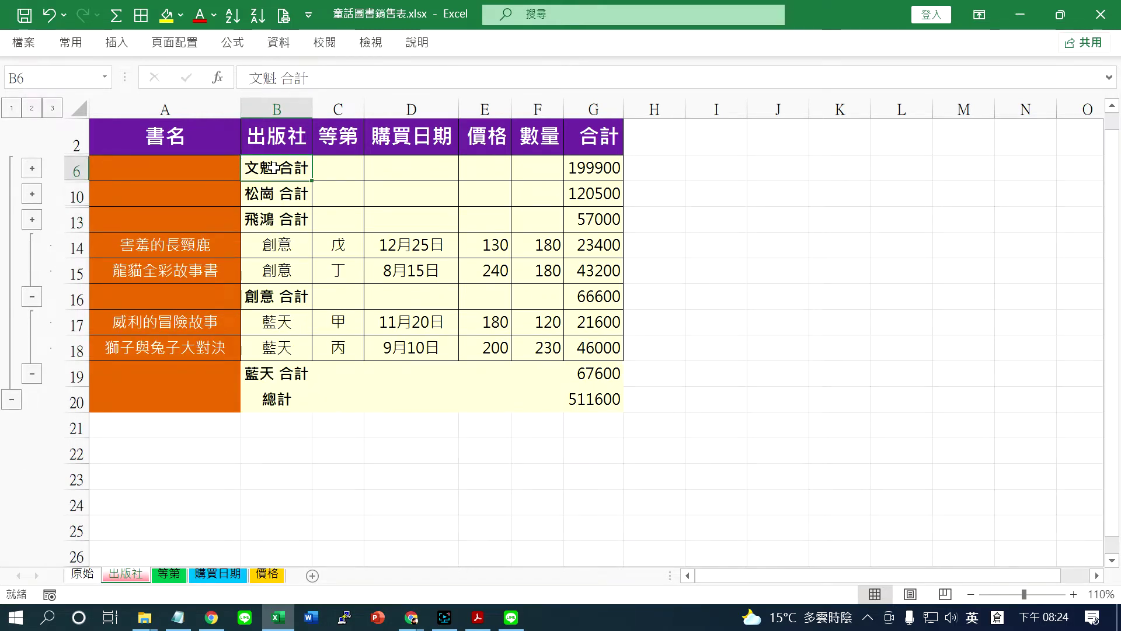
{"action": "left_click", "coordinate": [32, 169]}
{"action": "left_click_drag", "start_coordinate": [175, 168], "coordinate": [490, 219]}
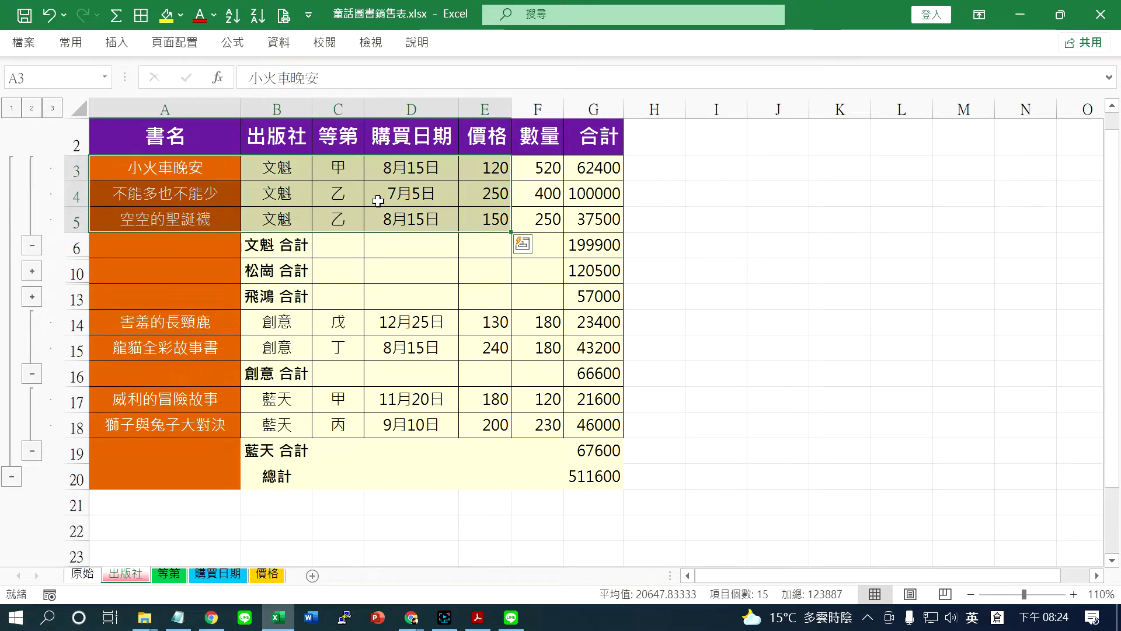
{"action": "left_click", "coordinate": [32, 108]}
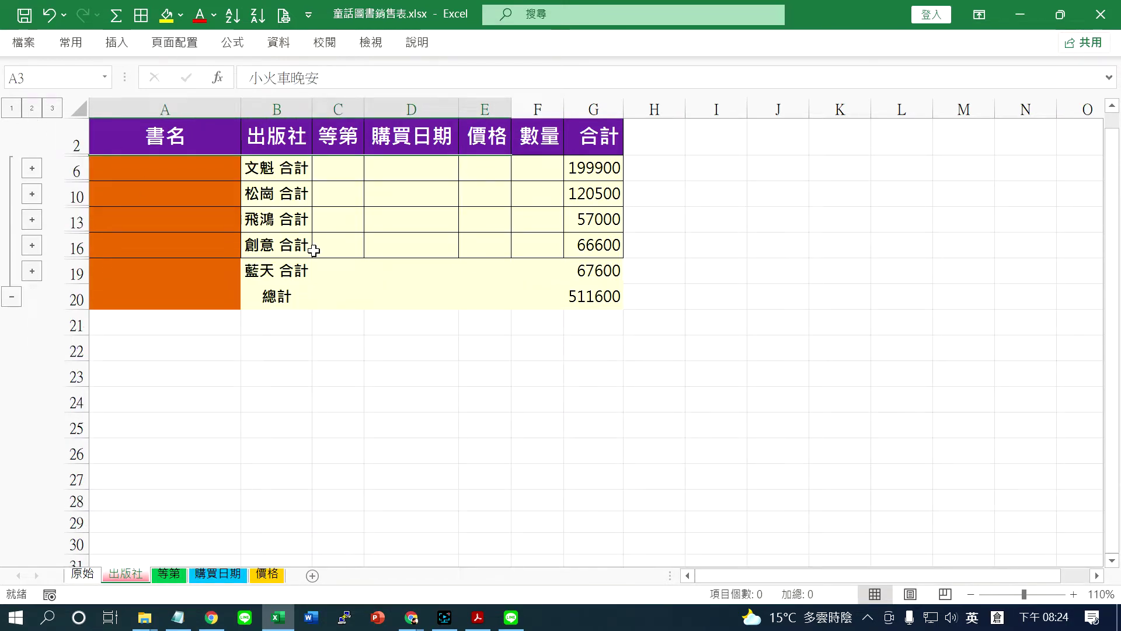
{"action": "left_click_drag", "start_coordinate": [274, 169], "coordinate": [614, 180]}
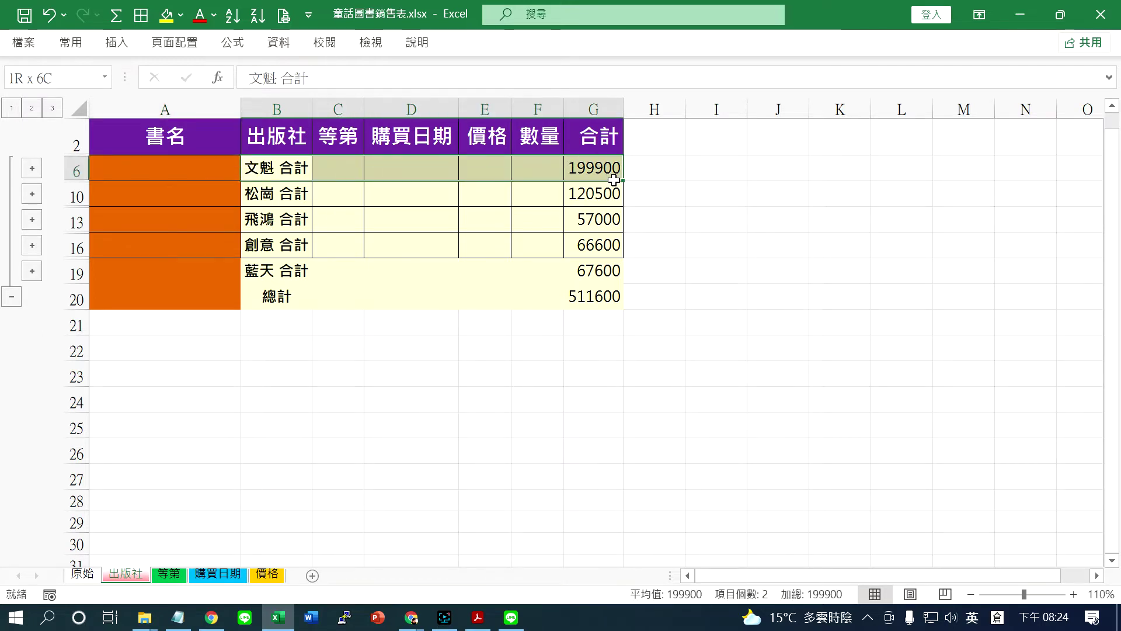
{"action": "left_click", "coordinate": [270, 299]}
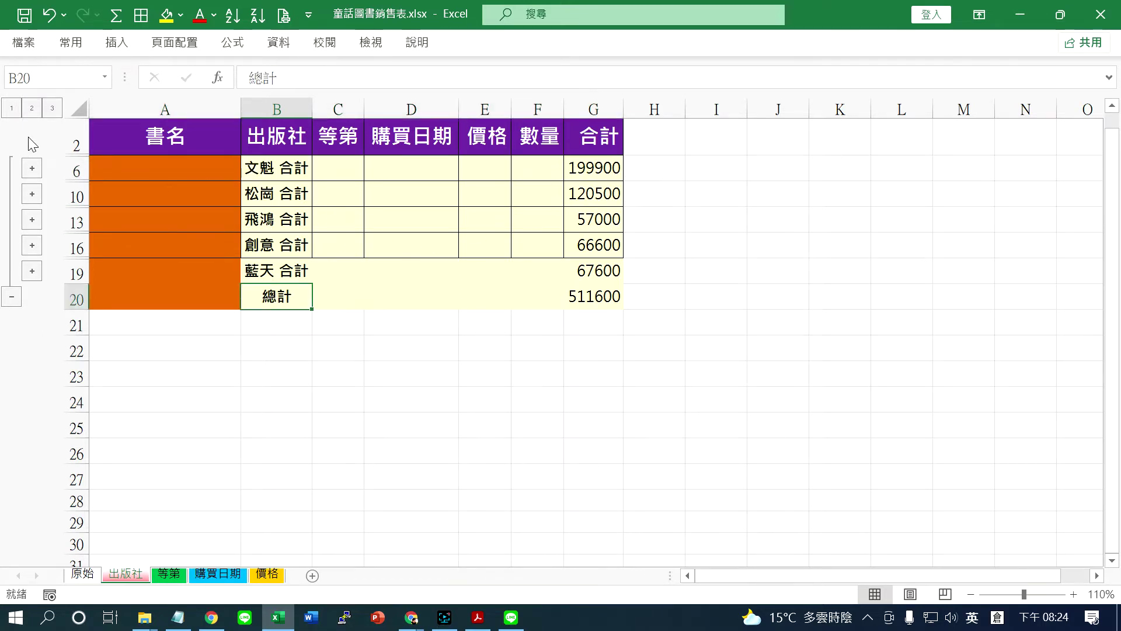
{"action": "left_click", "coordinate": [11, 108]}
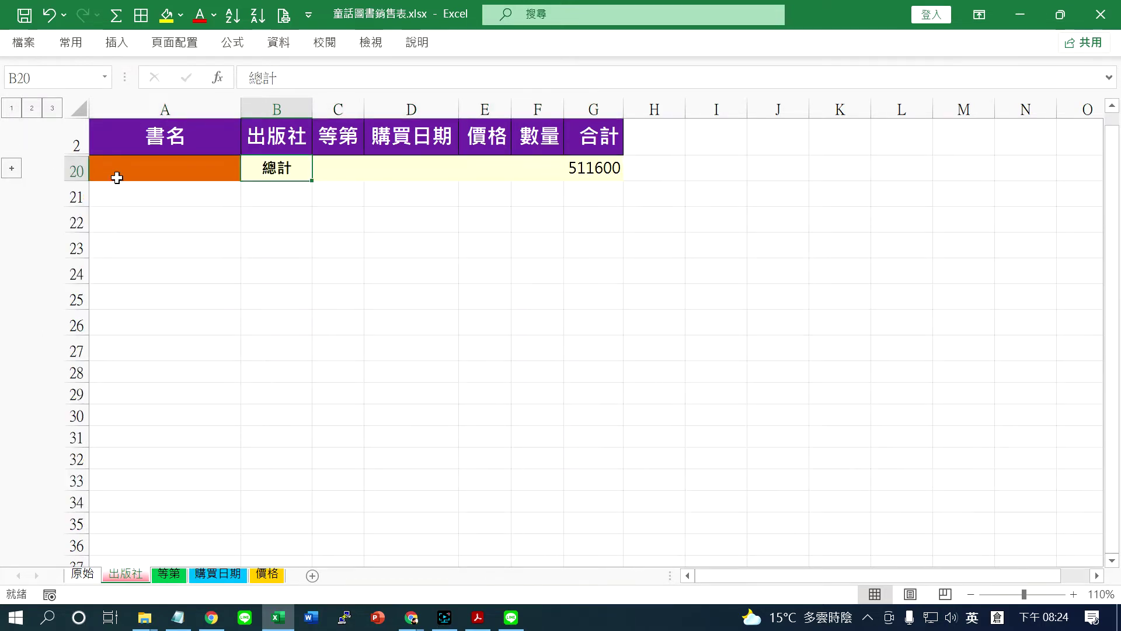
{"action": "left_click", "coordinate": [609, 178]}
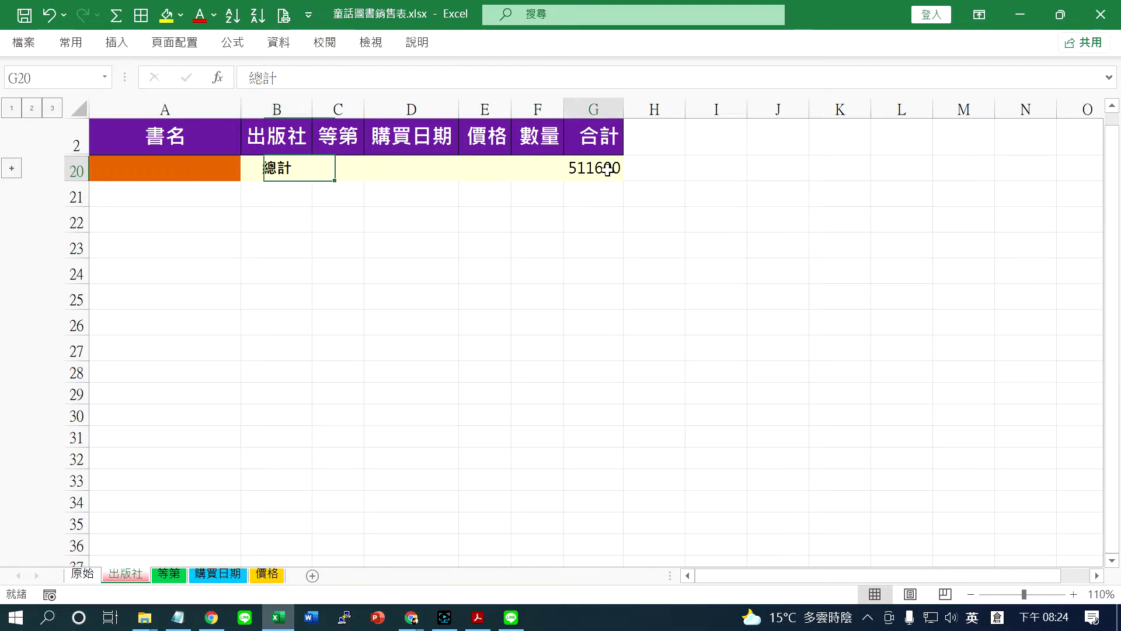
{"action": "left_click", "coordinate": [32, 109]}
{"action": "mouse_move", "coordinate": [249, 167]}
{"action": "left_mouse_down"}
{"action": "mouse_move", "coordinate": [555, 179]}
{"action": "mouse_move", "coordinate": [584, 193]}
{"action": "left_mouse_up"}
{"action": "left_click", "coordinate": [52, 108]}
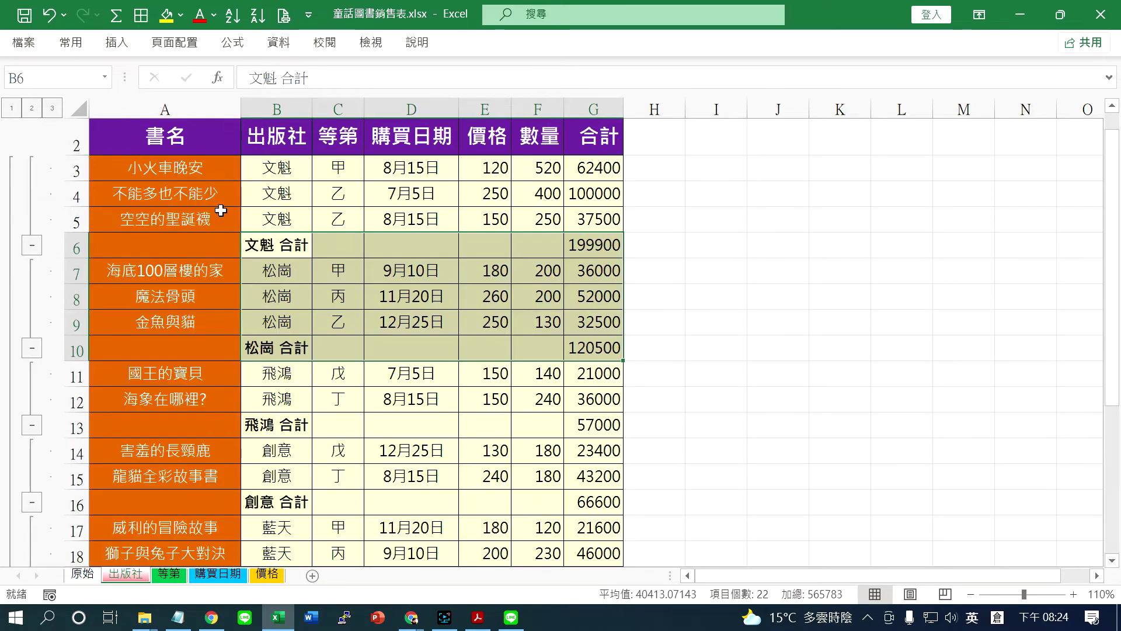
{"action": "left_click", "coordinate": [32, 245]}
{"action": "left_click", "coordinate": [32, 173]}
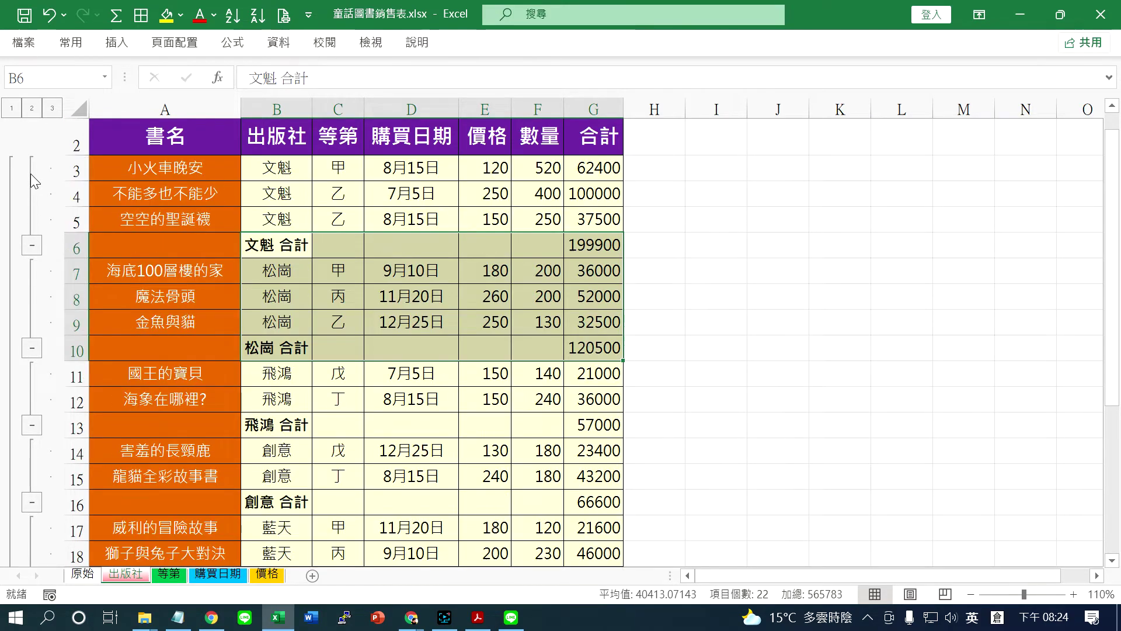
On the 等第 sheet, set up a single-level sort of the whole table on the 等第 column.
{"action": "left_click", "coordinate": [169, 574]}
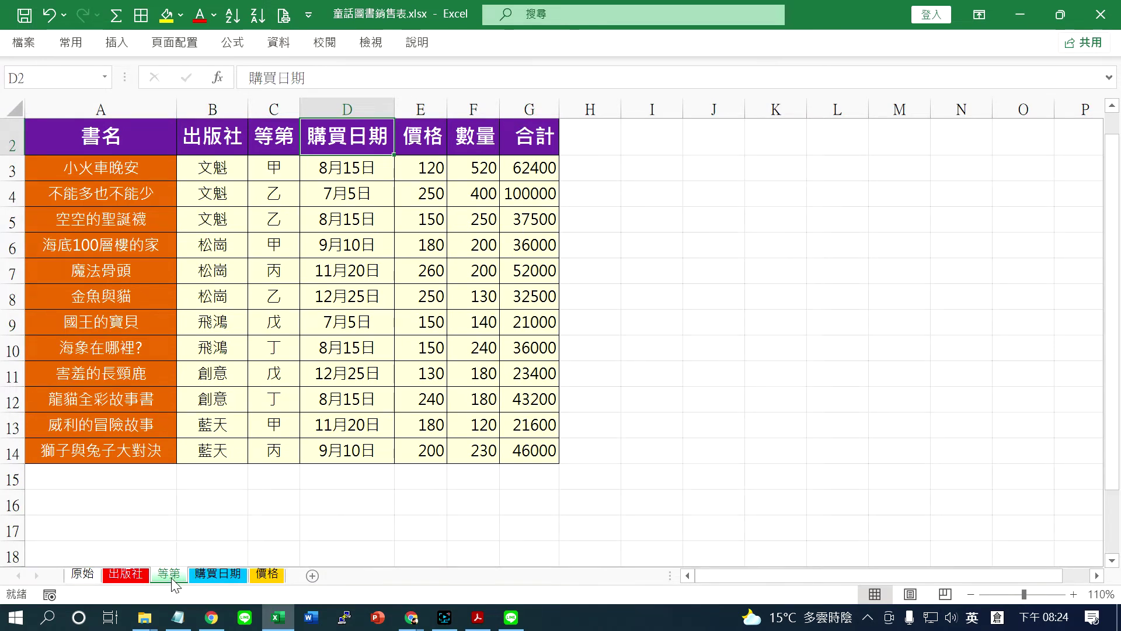
{"action": "mouse_move", "coordinate": [94, 136]}
{"action": "left_mouse_down"}
{"action": "mouse_move", "coordinate": [527, 437]}
{"action": "mouse_move", "coordinate": [527, 451]}
{"action": "left_mouse_up"}
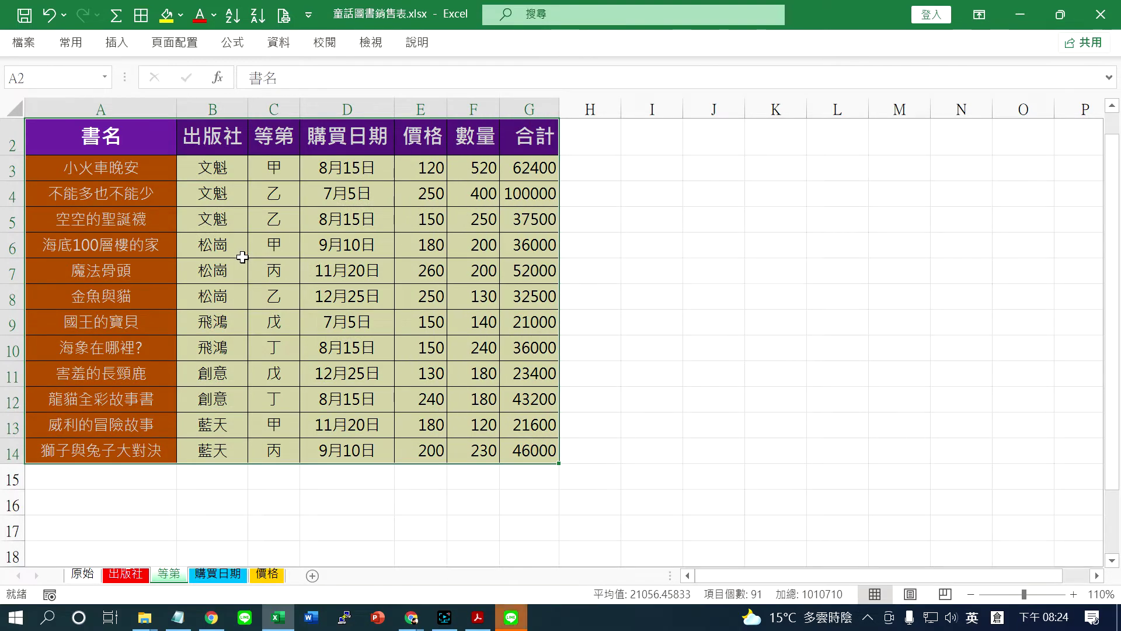
{"action": "left_click", "coordinate": [278, 42]}
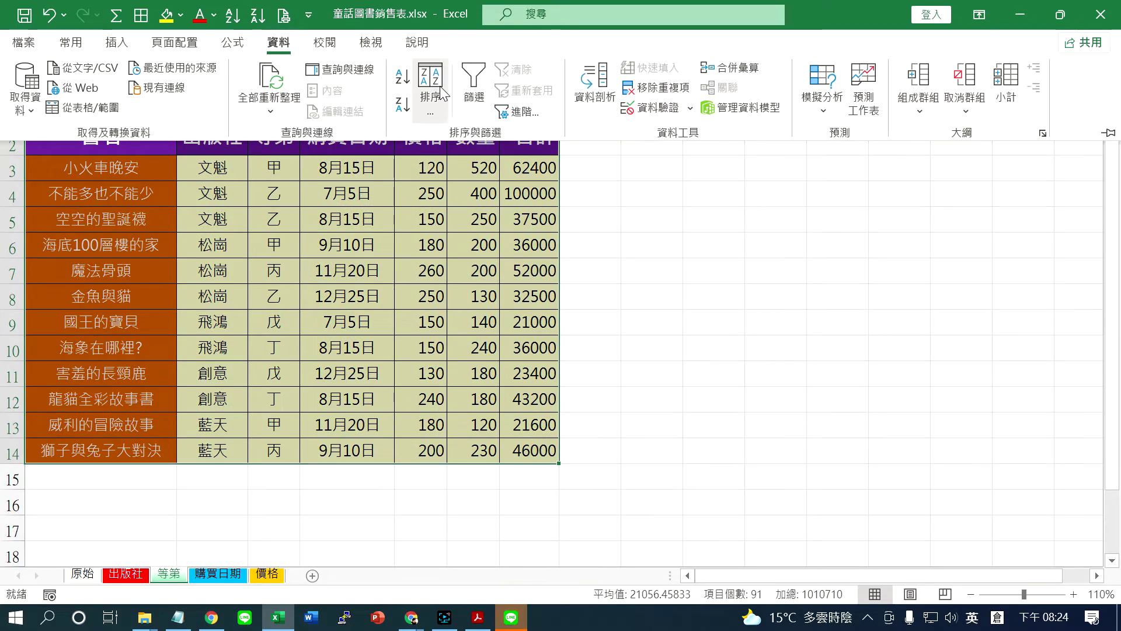
{"action": "left_click", "coordinate": [438, 86]}
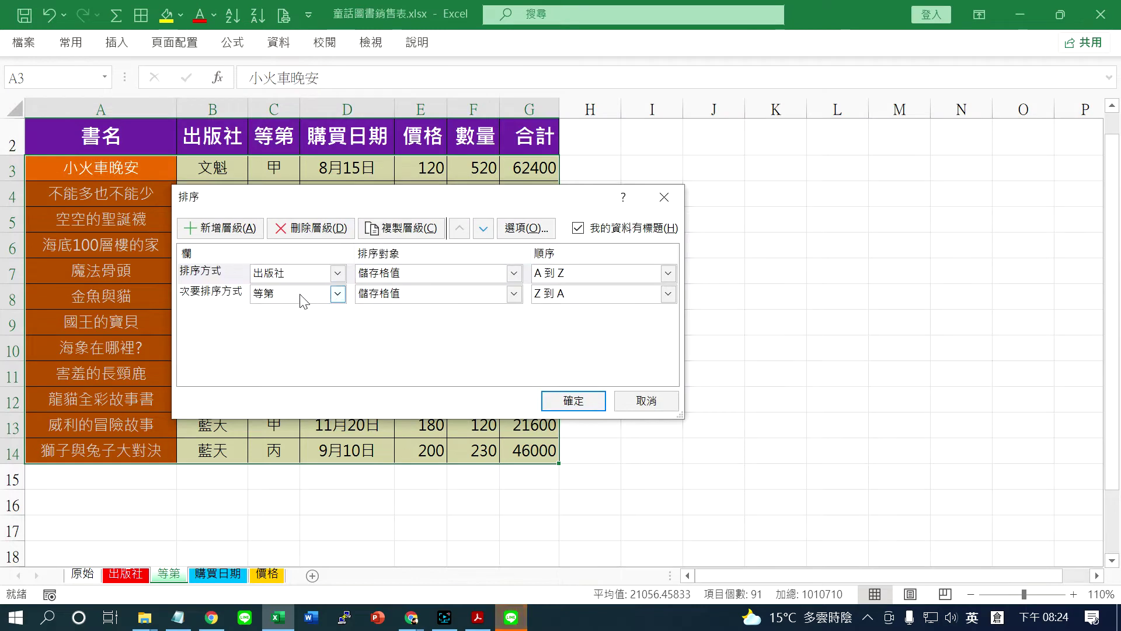
{"action": "left_click", "coordinate": [269, 298]}
{"action": "left_click", "coordinate": [322, 231]}
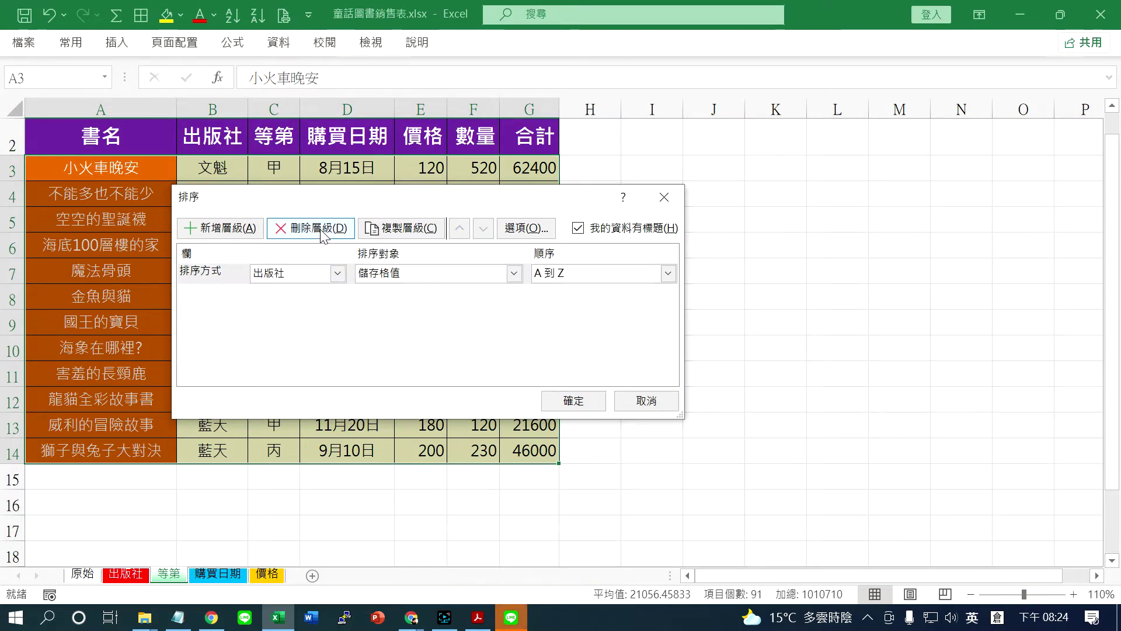
{"action": "left_click", "coordinate": [338, 273]}
{"action": "left_click", "coordinate": [318, 321]}
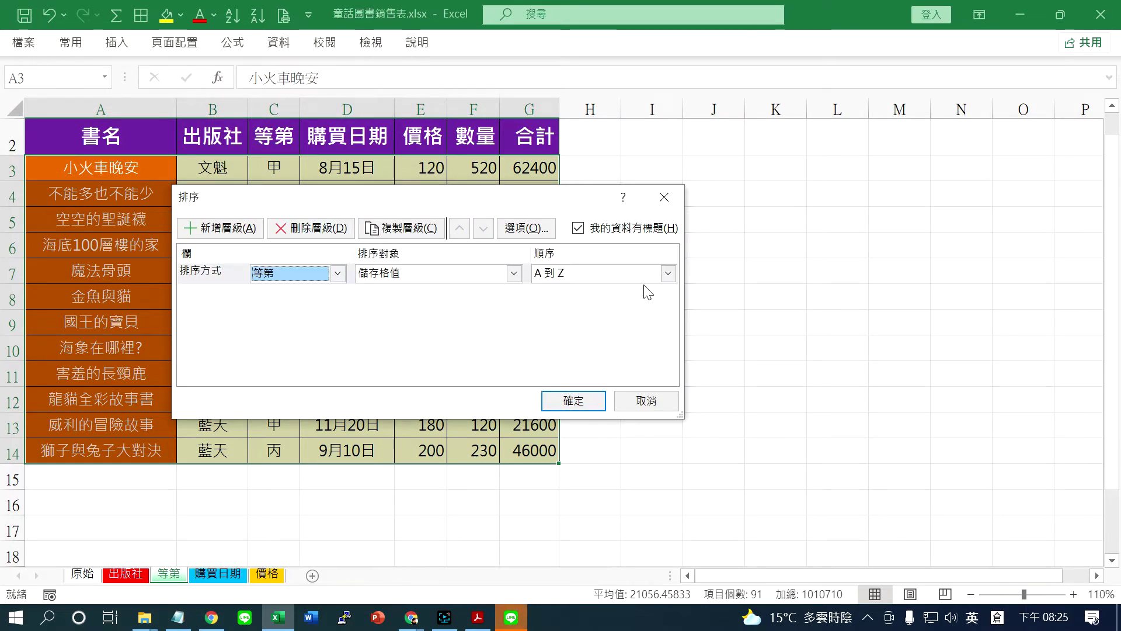
Order the 等第 sort by the 甲, 乙, 丙, 丁, 戊 custom list and apply it.
{"action": "left_click", "coordinate": [668, 273]}
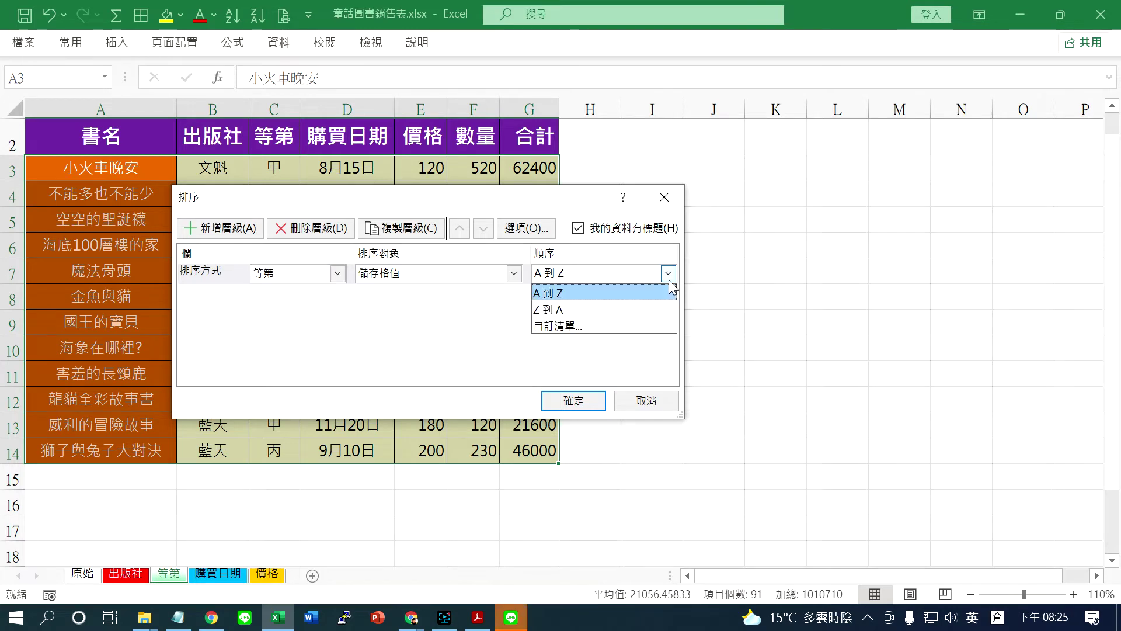
{"action": "left_click", "coordinate": [578, 325]}
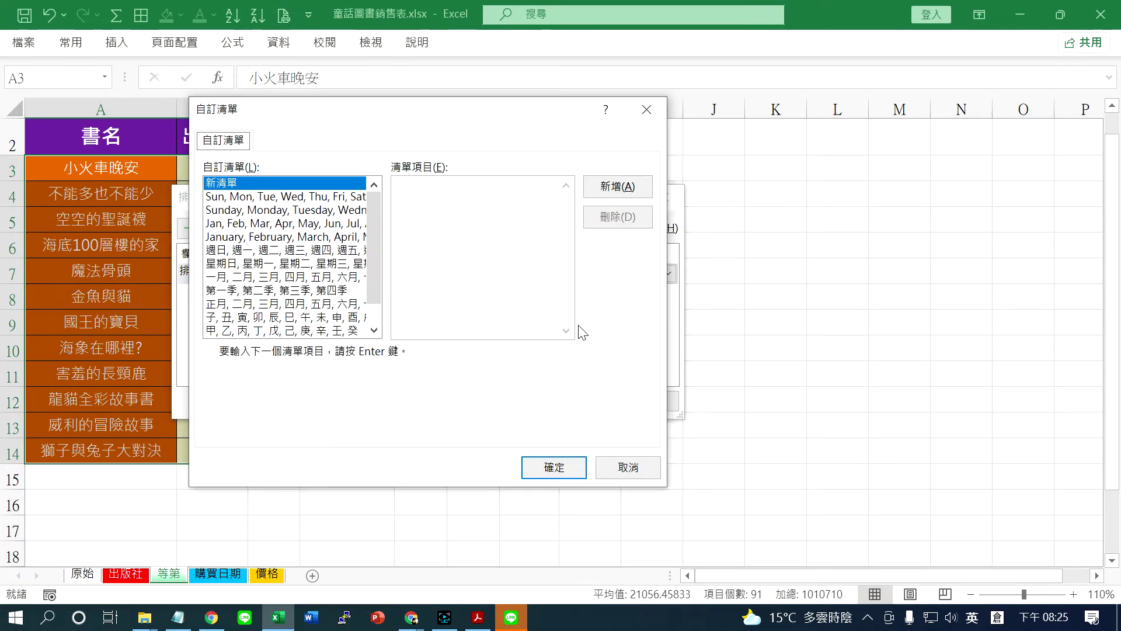
{"action": "left_click", "coordinate": [312, 331]}
{"action": "left_click", "coordinate": [575, 466]}
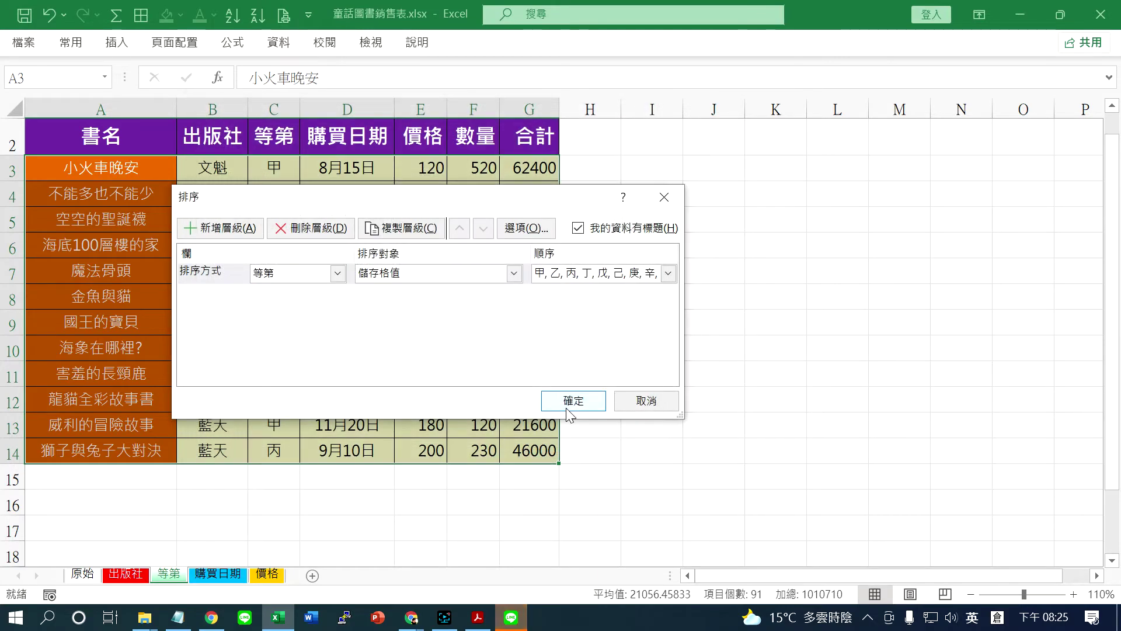
{"action": "left_click", "coordinate": [567, 409]}
{"action": "mouse_move", "coordinate": [286, 176]}
{"action": "left_mouse_down"}
{"action": "mouse_move", "coordinate": [267, 340]}
{"action": "mouse_move", "coordinate": [290, 518]}
{"action": "left_mouse_up"}
{"action": "mouse_move", "coordinate": [110, 145]}
{"action": "left_mouse_down"}
{"action": "mouse_move", "coordinate": [501, 439]}
{"action": "mouse_move", "coordinate": [546, 456]}
{"action": "left_mouse_up"}
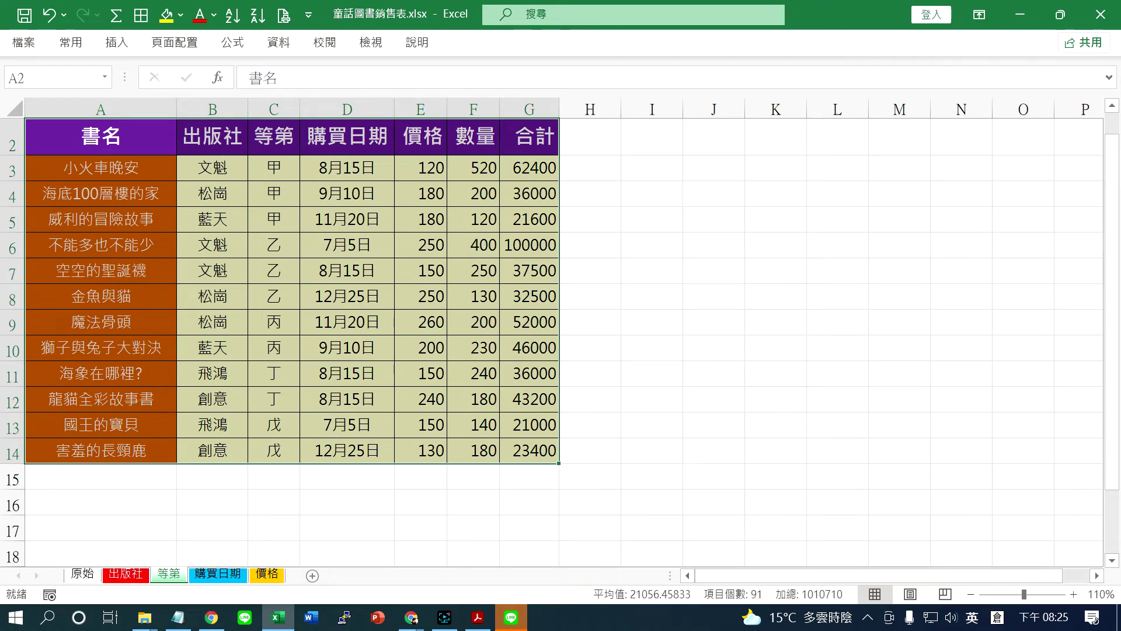
Sum 合計 at each change in 等第 (總計 511600), collapse to outline level 2, and go to 購買日期.
{"action": "left_click", "coordinate": [279, 42]}
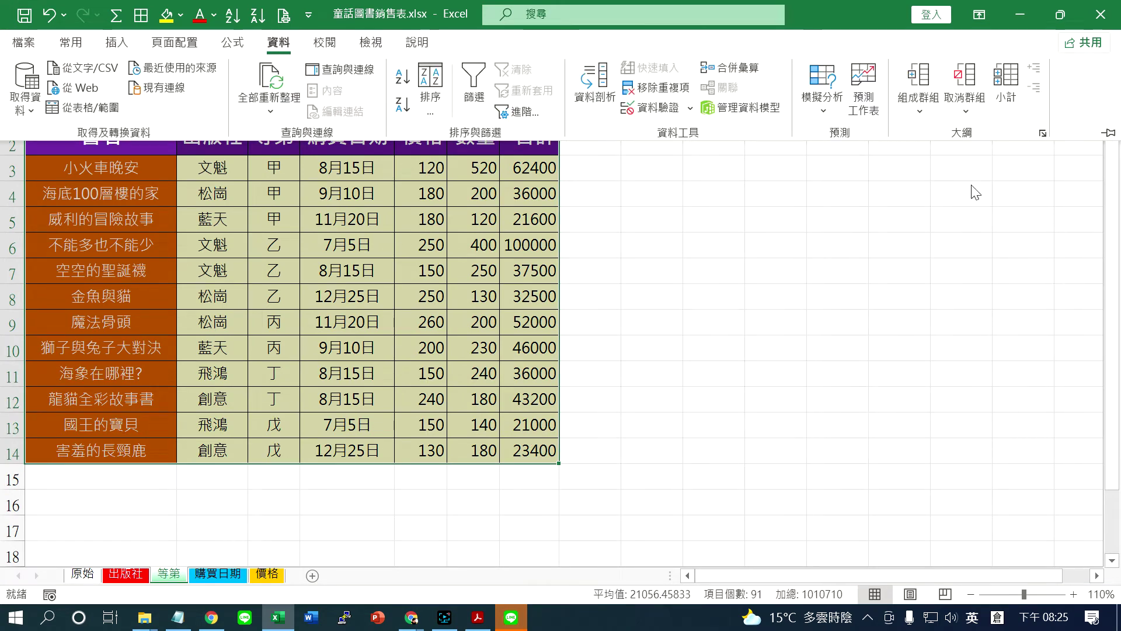
{"action": "left_click", "coordinate": [1006, 87]}
{"action": "mouse_move", "coordinate": [452, 142]}
{"action": "left_mouse_down"}
{"action": "mouse_move", "coordinate": [511, 149]}
{"action": "mouse_move", "coordinate": [492, 133]}
{"action": "left_mouse_up"}
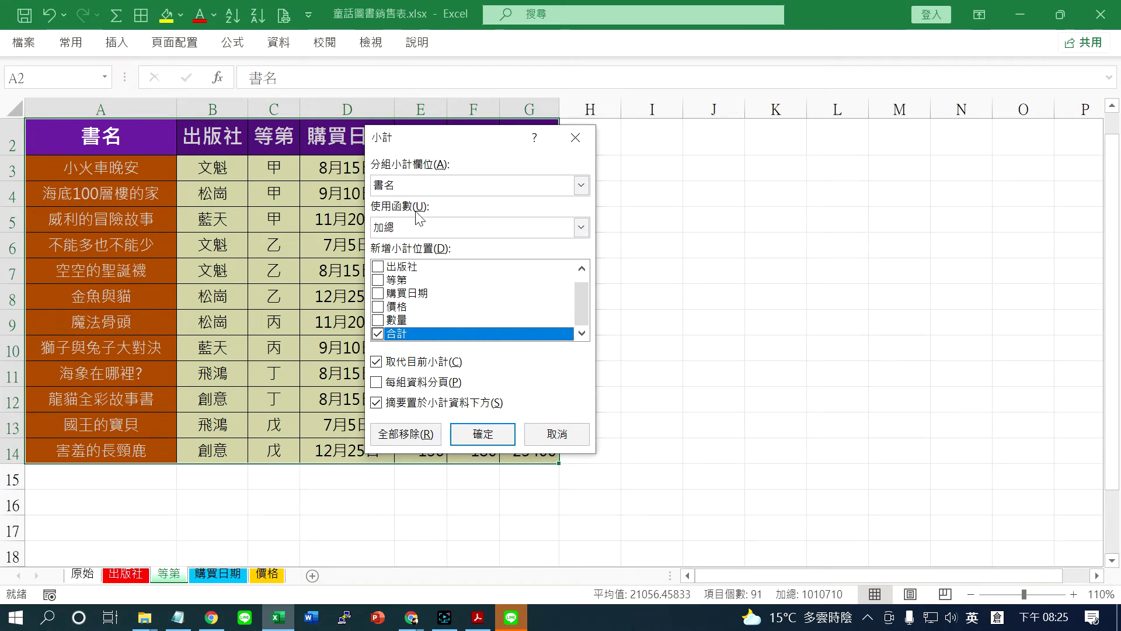
{"action": "left_click", "coordinate": [581, 185]}
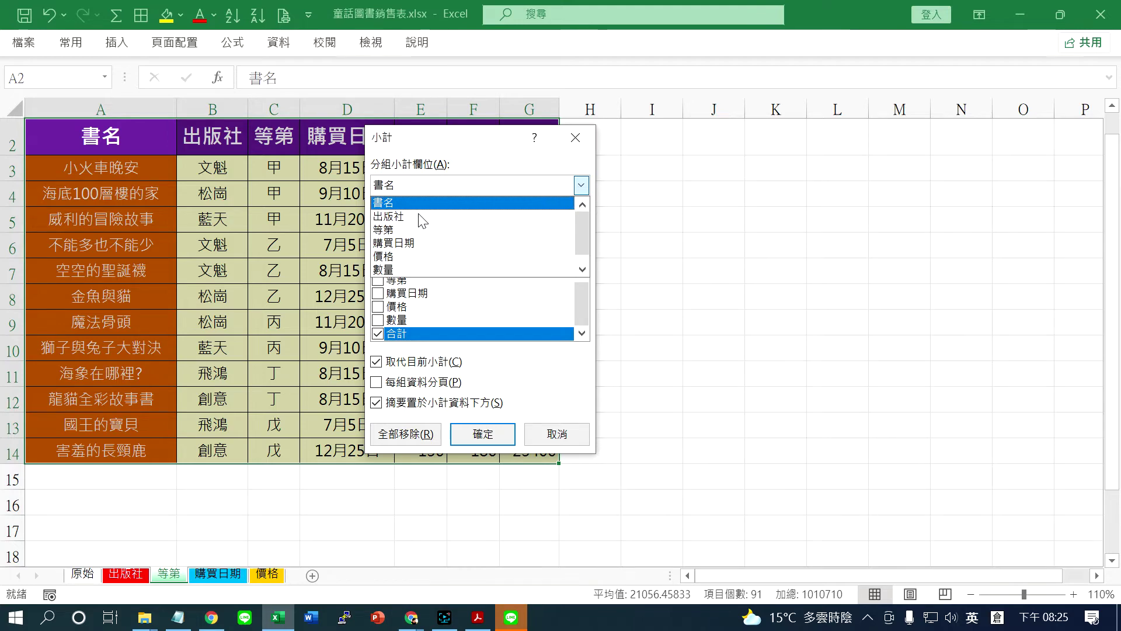
{"action": "left_click", "coordinate": [398, 230]}
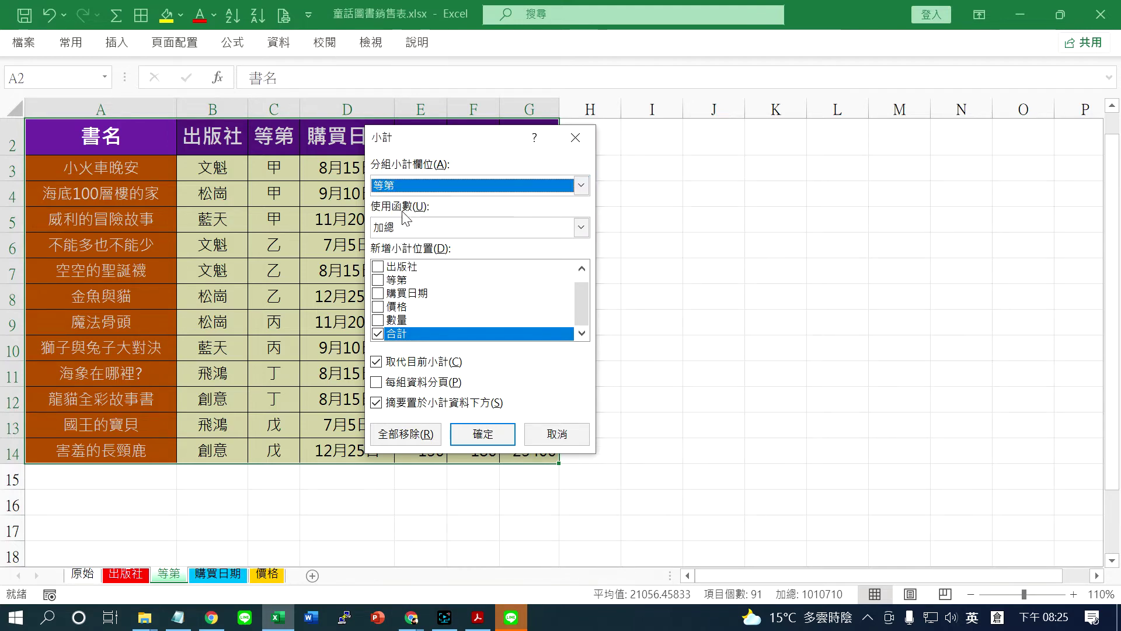
{"action": "left_click", "coordinate": [503, 428]}
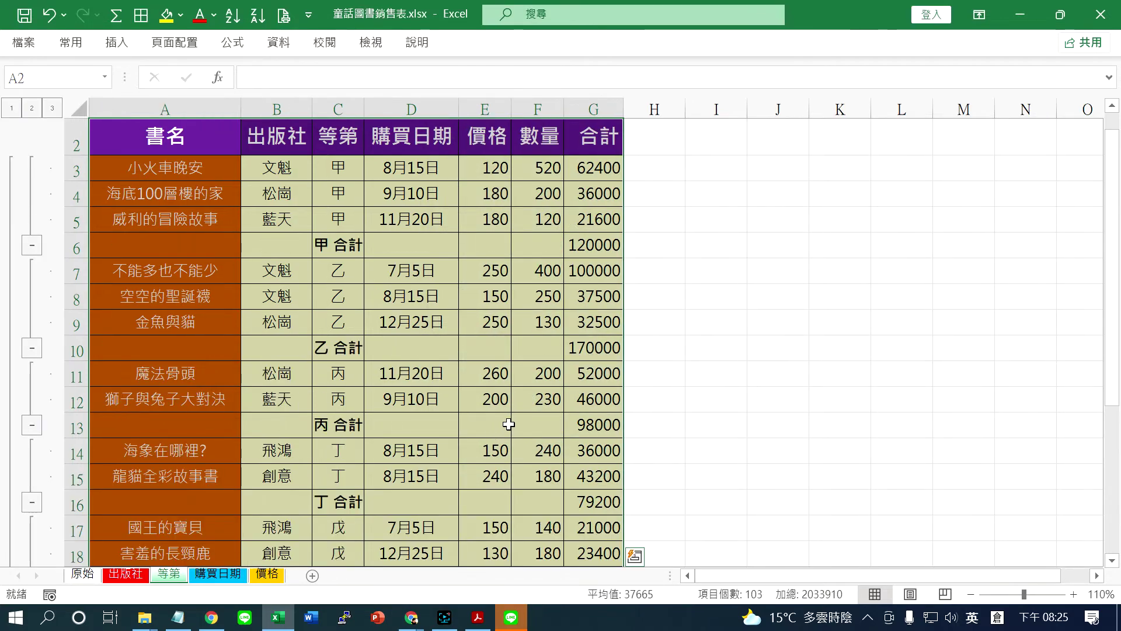
{"action": "left_click", "coordinate": [32, 108]}
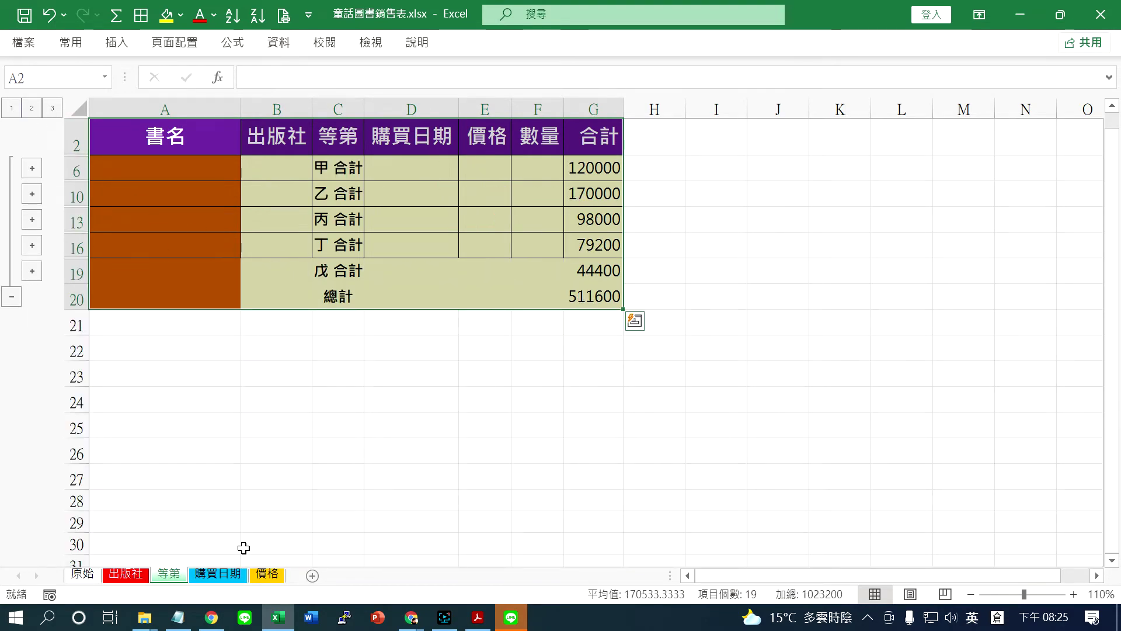
{"action": "left_click", "coordinate": [225, 580]}
Sort the 購買日期 table by purchase date from oldest to newest.
{"action": "left_click_drag", "start_coordinate": [125, 146], "coordinate": [507, 441]}
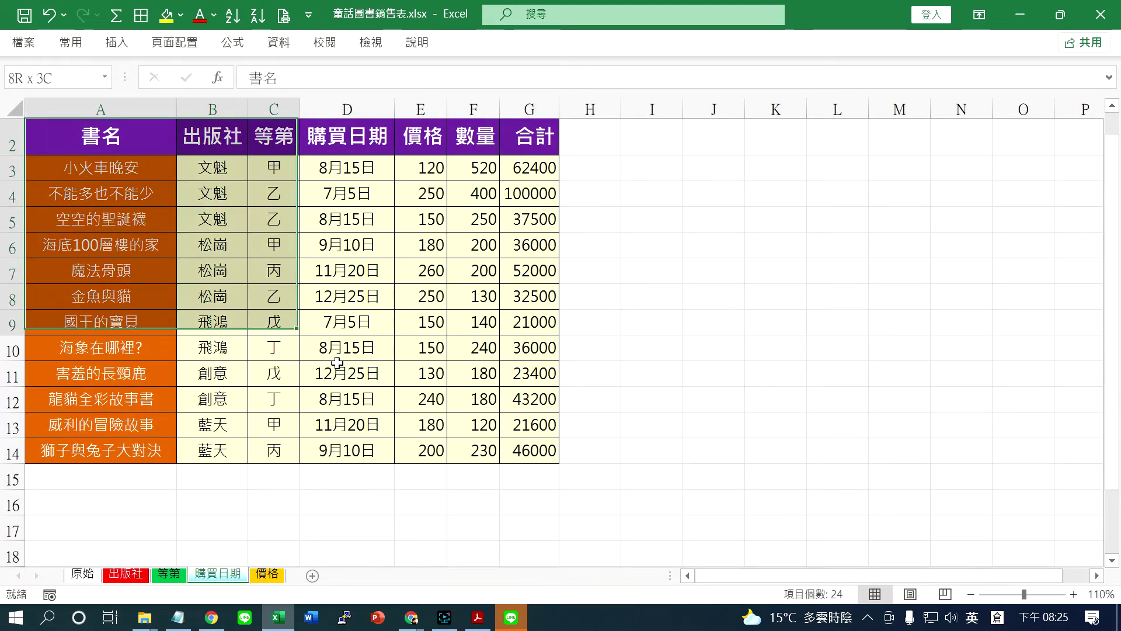
{"action": "left_click", "coordinate": [279, 42]}
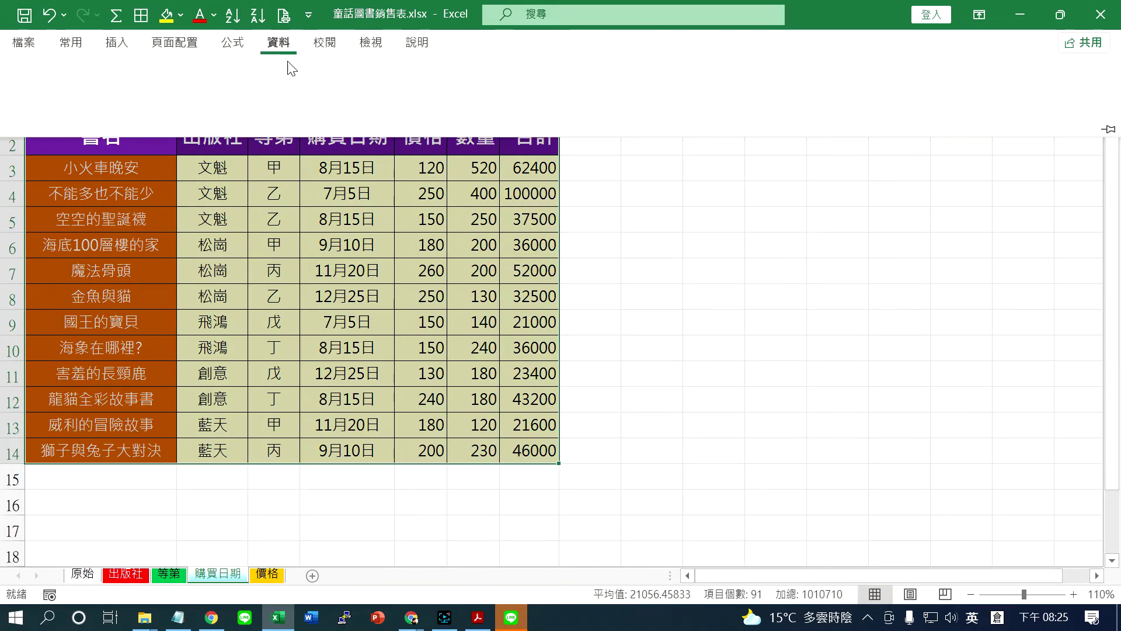
{"action": "left_click", "coordinate": [436, 114]}
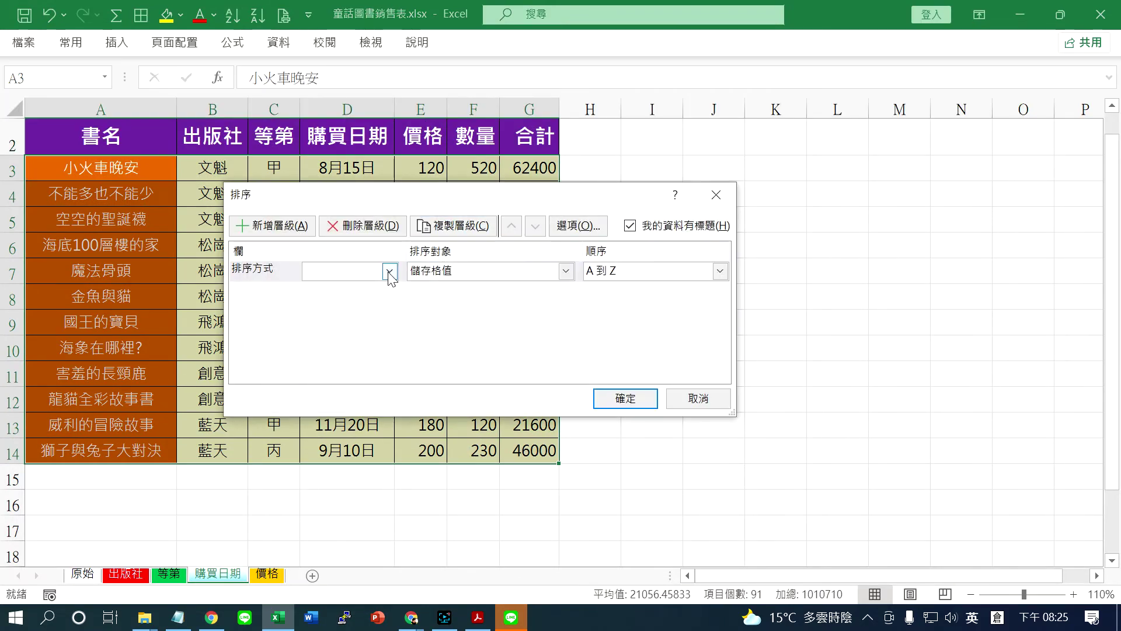
{"action": "left_click", "coordinate": [389, 271]}
{"action": "left_click", "coordinate": [340, 340]}
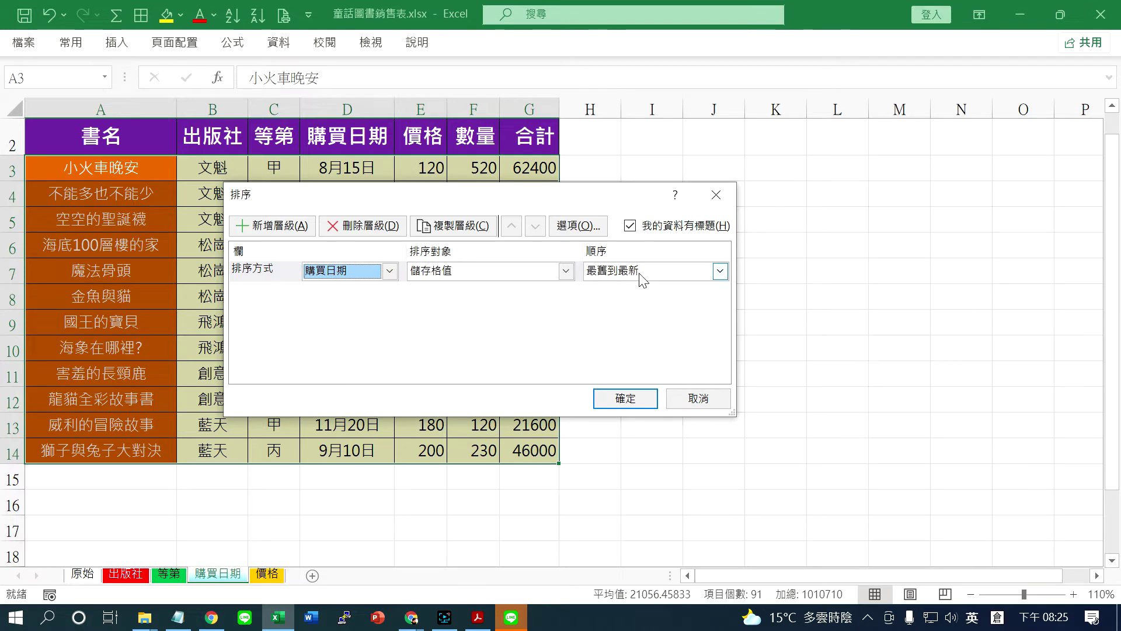
{"action": "left_click", "coordinate": [623, 398]}
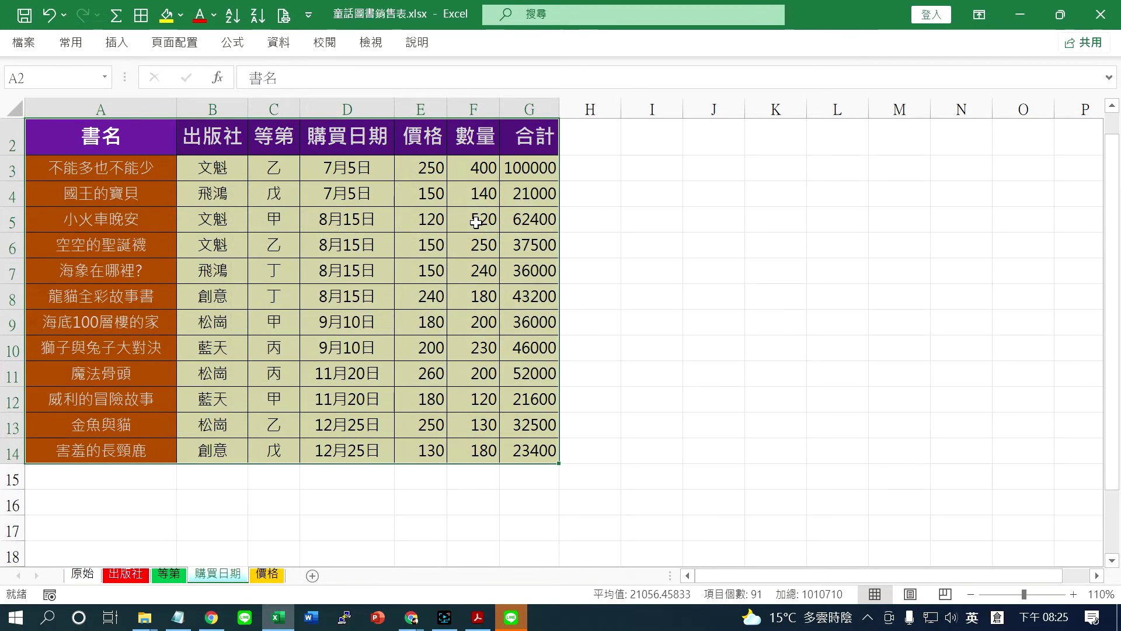
Add Sum subtotals of 合計 at each change in 購買日期.
{"action": "left_click", "coordinate": [278, 42]}
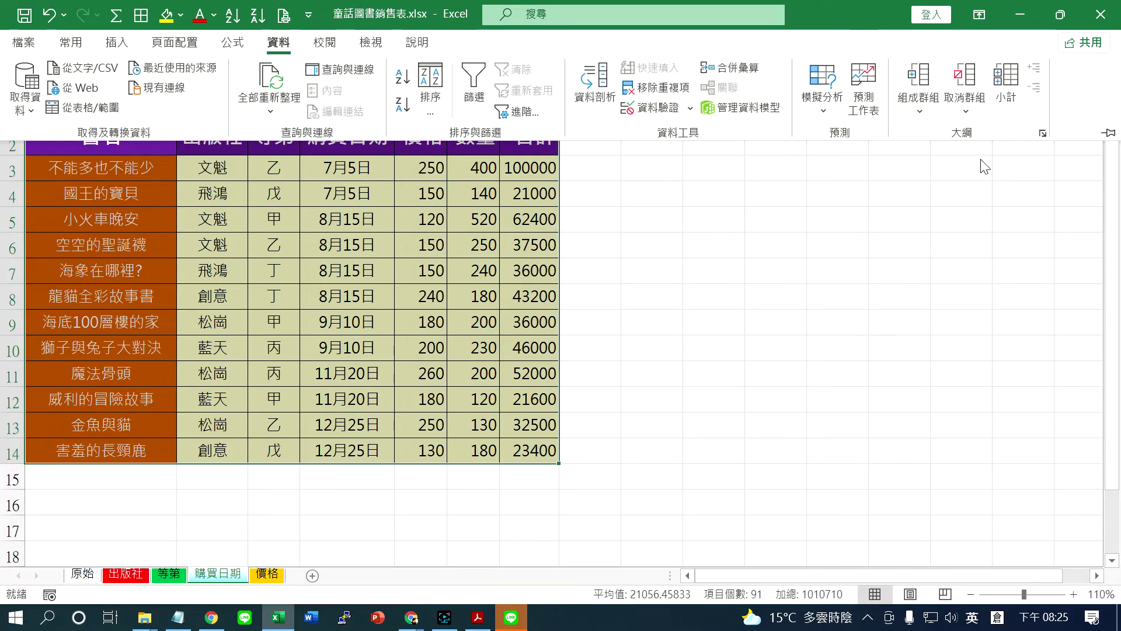
{"action": "left_click", "coordinate": [1005, 95]}
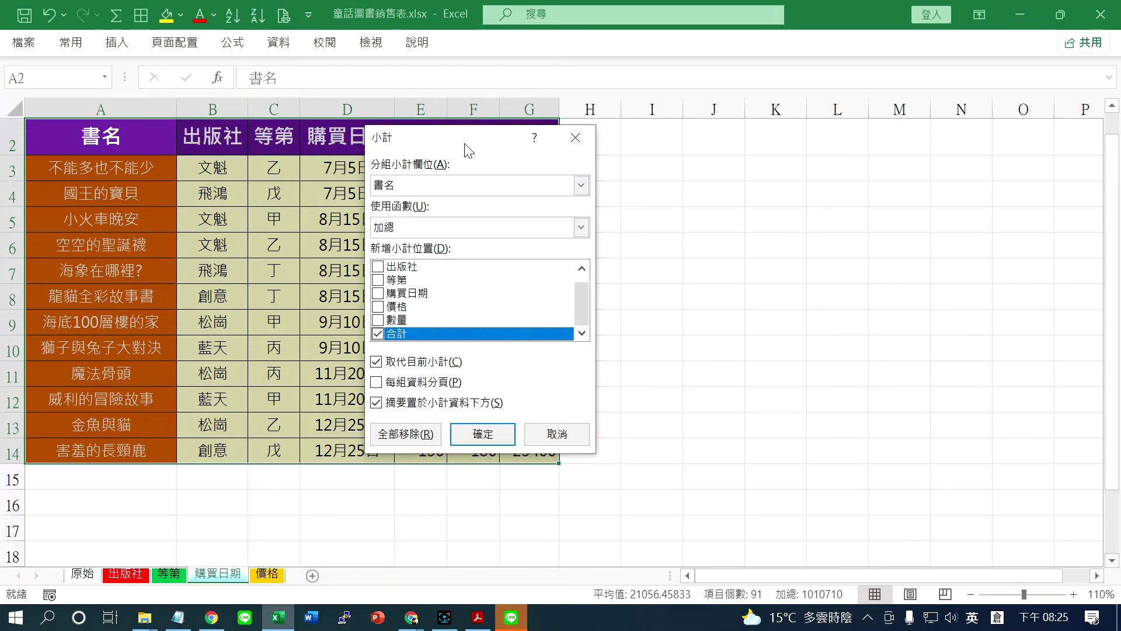
{"action": "left_click_drag", "start_coordinate": [468, 150], "coordinate": [539, 150]}
{"action": "left_click", "coordinate": [652, 184]}
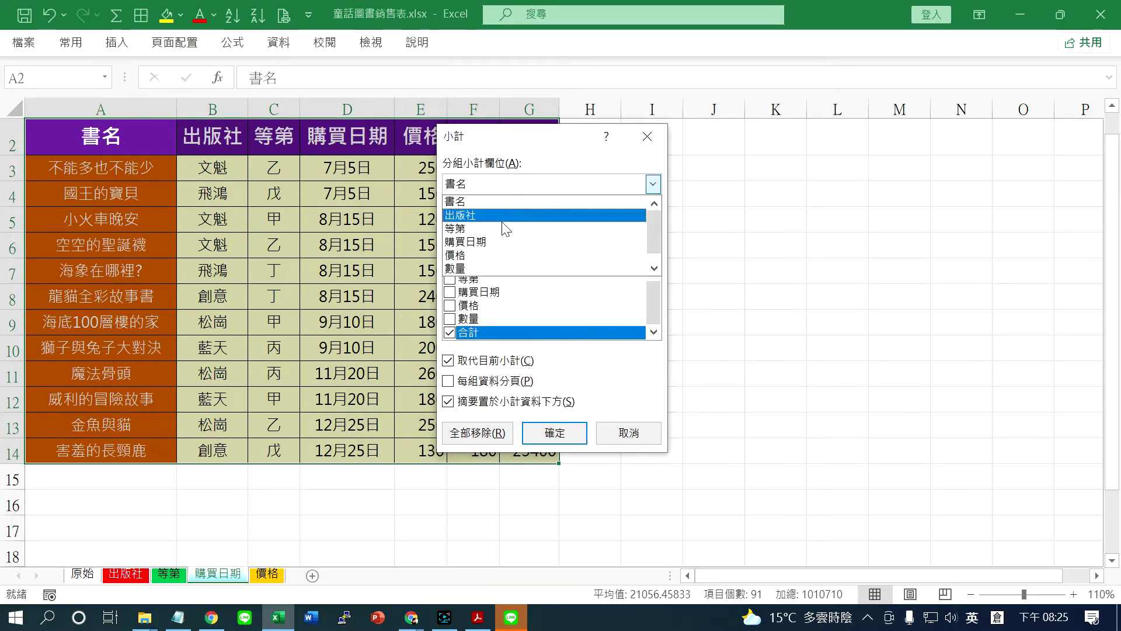
{"action": "left_click", "coordinate": [482, 241]}
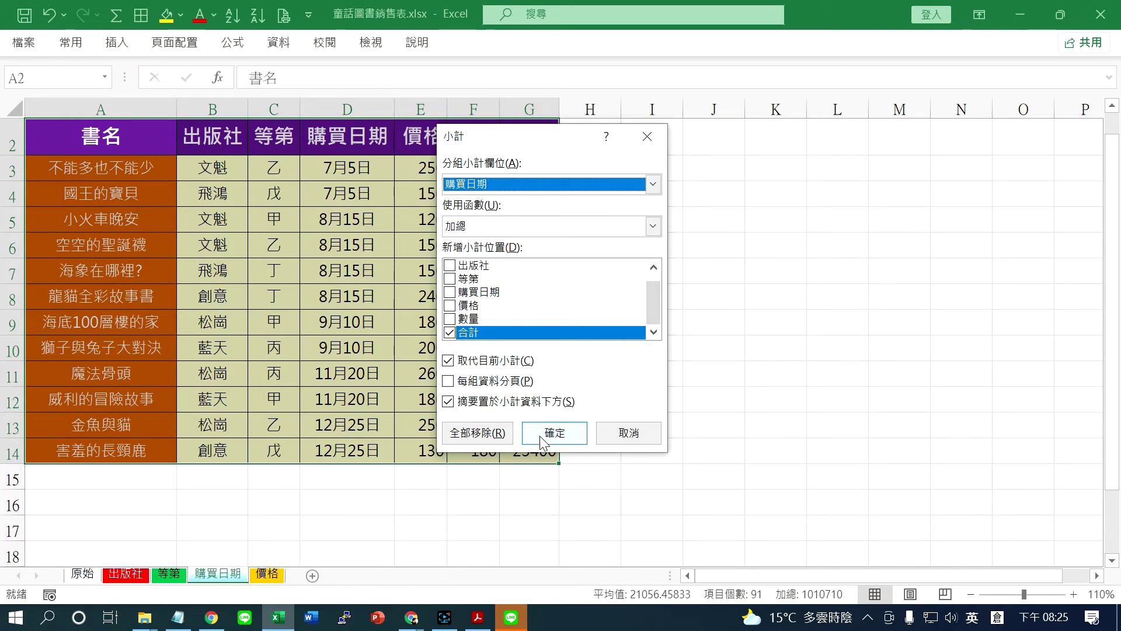
{"action": "left_click", "coordinate": [543, 434]}
Check the 7月5日 and 8月15日 groups, then collapse the sheet to outline level 2.
{"action": "mouse_move", "coordinate": [429, 168]}
{"action": "left_mouse_down"}
{"action": "mouse_move", "coordinate": [420, 196]}
{"action": "mouse_move", "coordinate": [590, 219]}
{"action": "left_mouse_up"}
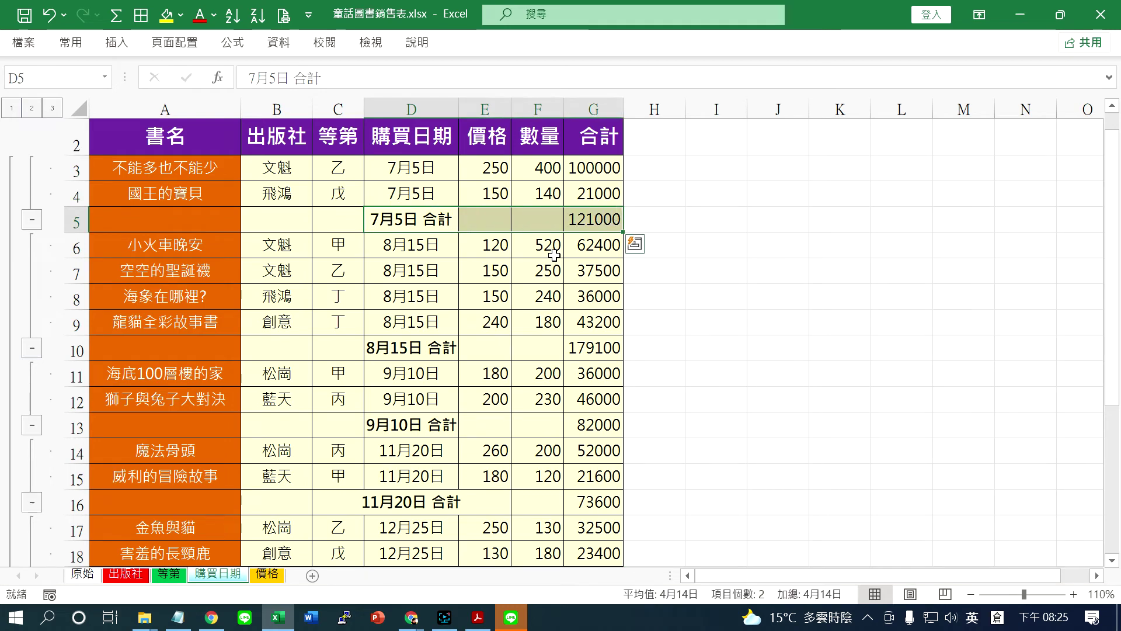
{"action": "mouse_move", "coordinate": [412, 245]}
{"action": "left_mouse_down"}
{"action": "mouse_move", "coordinate": [415, 322]}
{"action": "mouse_move", "coordinate": [596, 349]}
{"action": "left_mouse_up"}
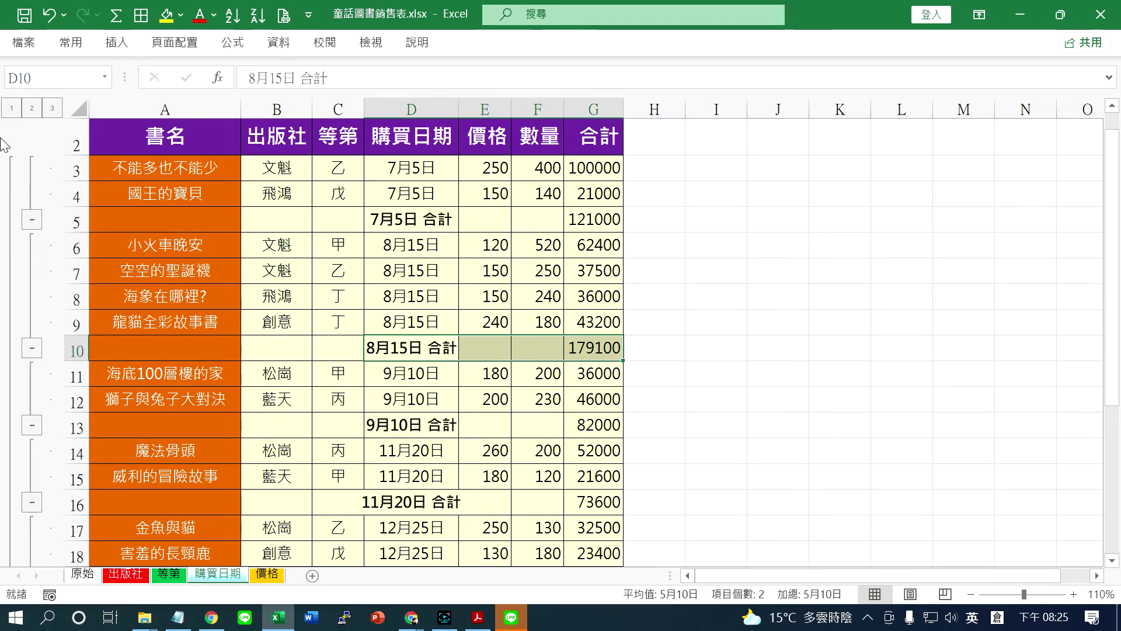
{"action": "left_click", "coordinate": [32, 109]}
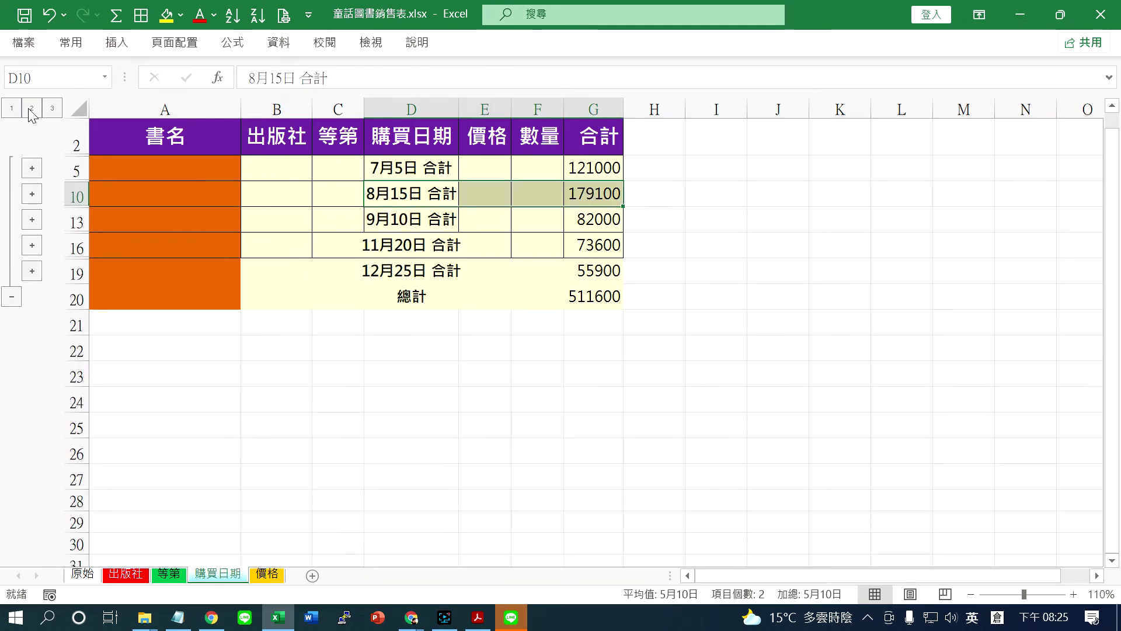
{"action": "left_click", "coordinate": [266, 575]}
Sort the 價格 table by 價格 smallest to largest, running from 120 to 260.
{"action": "mouse_move", "coordinate": [112, 145]}
{"action": "left_mouse_down"}
{"action": "mouse_move", "coordinate": [520, 457]}
{"action": "mouse_move", "coordinate": [559, 467]}
{"action": "left_mouse_up"}
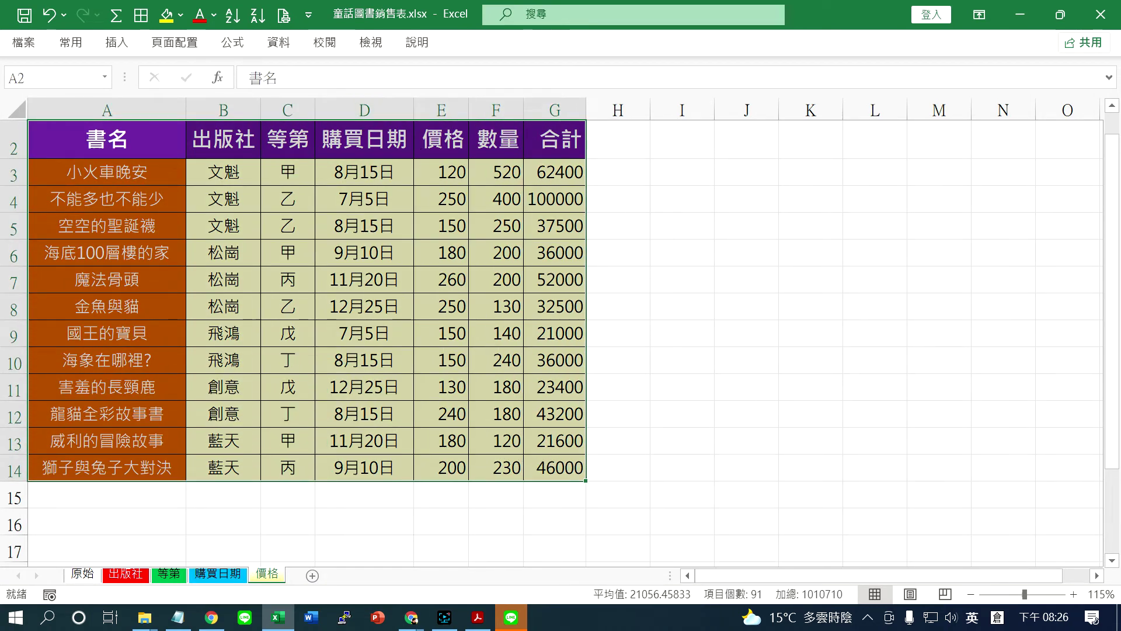
{"action": "left_click", "coordinate": [279, 44]}
{"action": "left_click", "coordinate": [433, 94]}
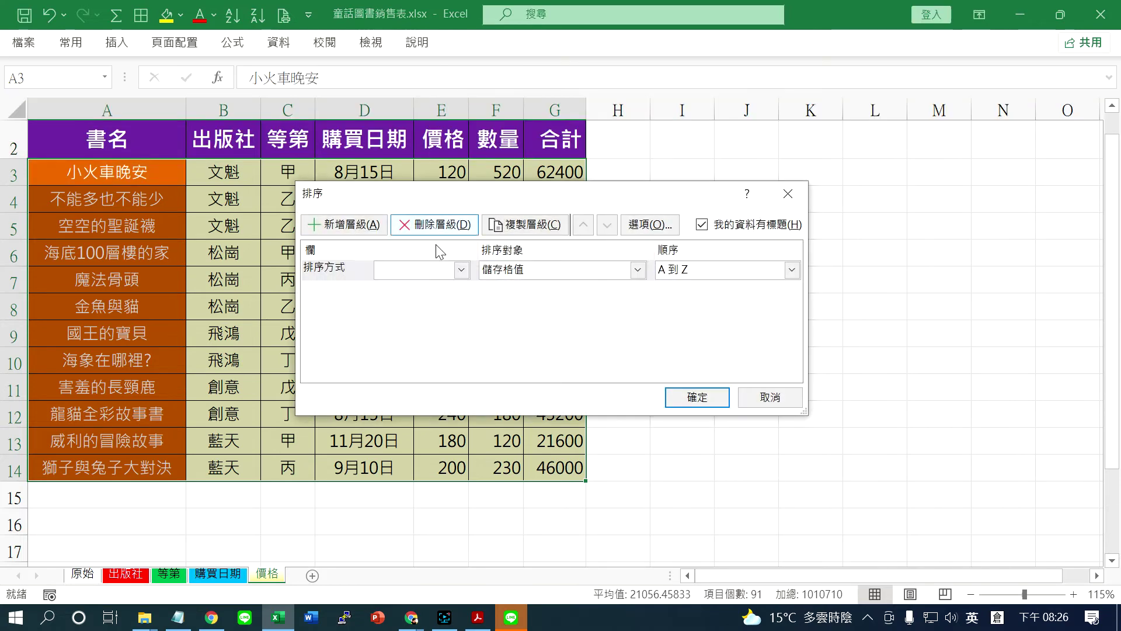
{"action": "left_click", "coordinate": [461, 269]}
{"action": "left_click", "coordinate": [410, 354]}
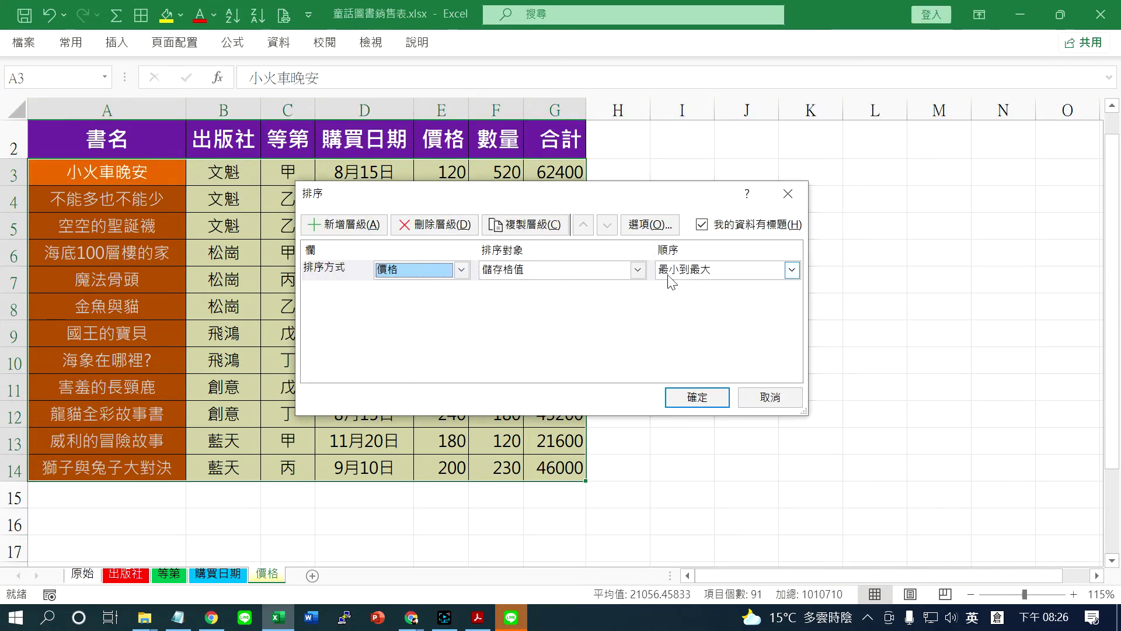
{"action": "left_click", "coordinate": [697, 397]}
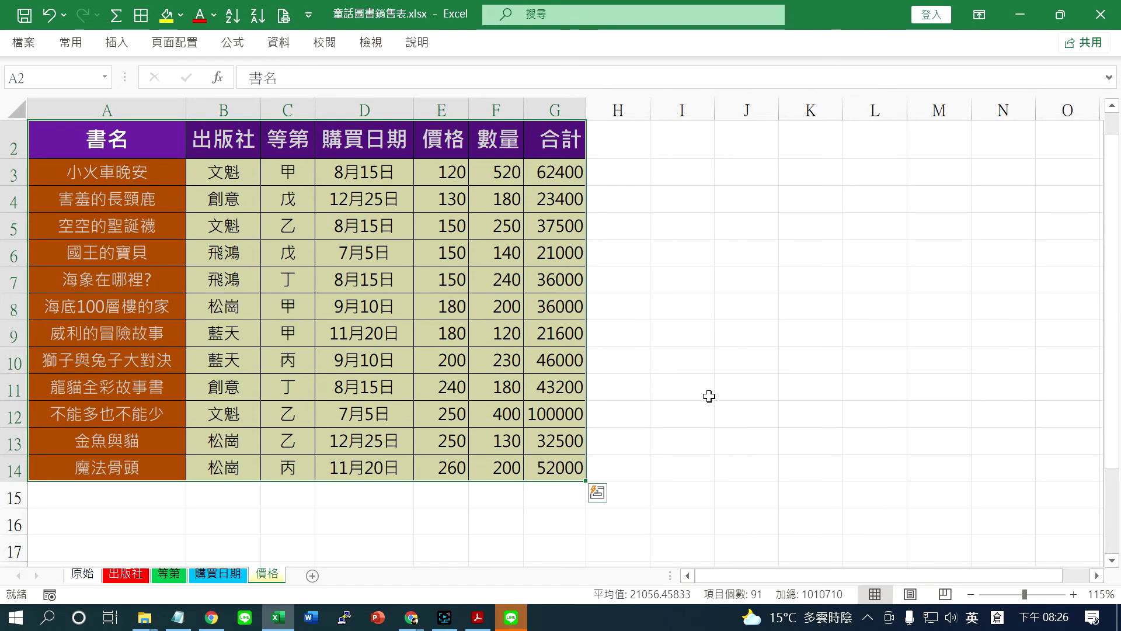
Add Sum subtotals of 合計 at each change in 價格.
{"action": "left_click", "coordinate": [278, 42]}
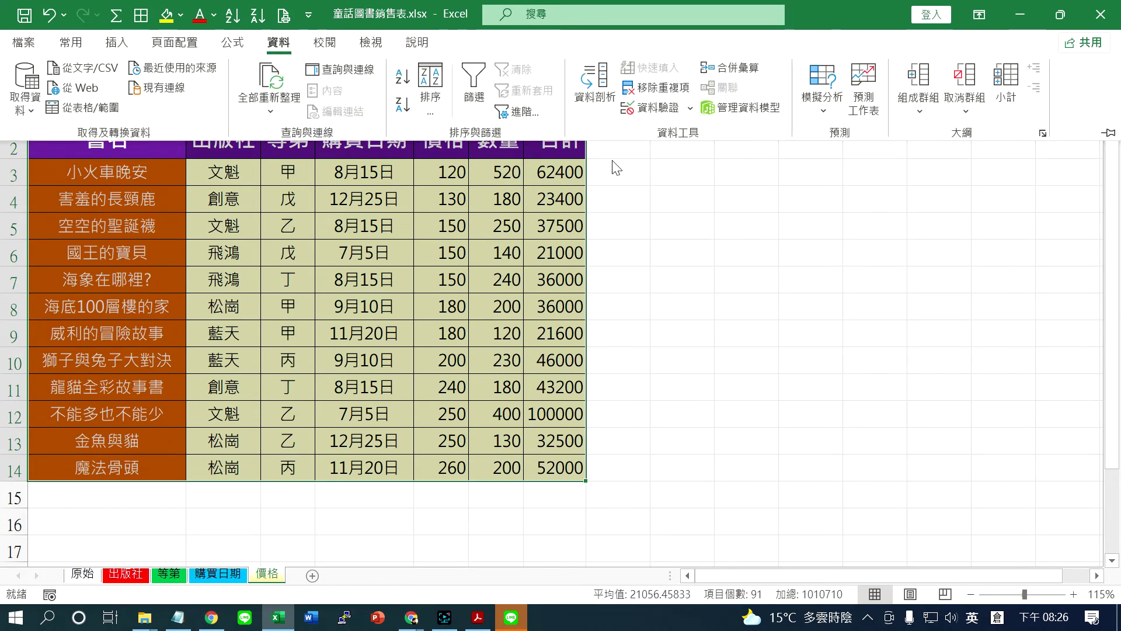
{"action": "left_click", "coordinate": [1006, 88]}
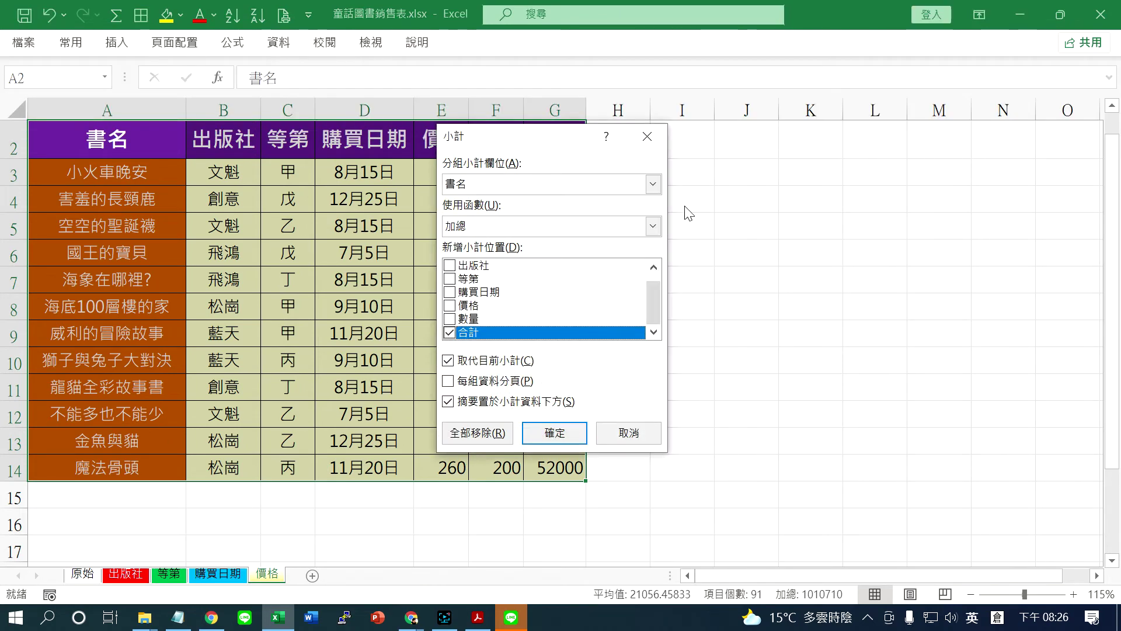
{"action": "left_click", "coordinate": [652, 183]}
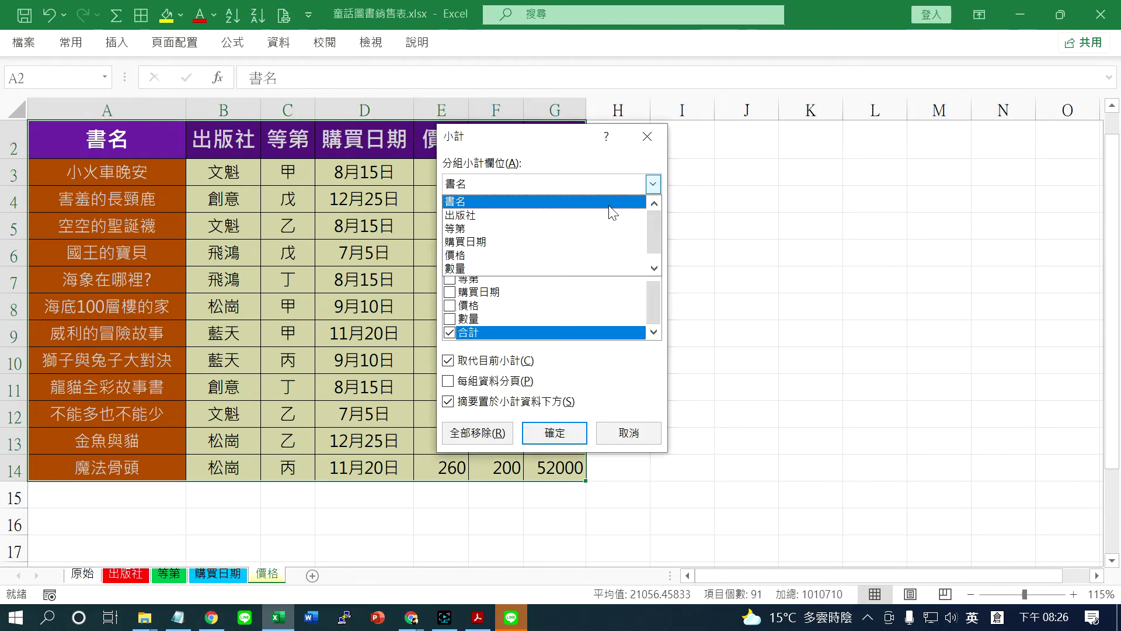
{"action": "left_click", "coordinate": [487, 255]}
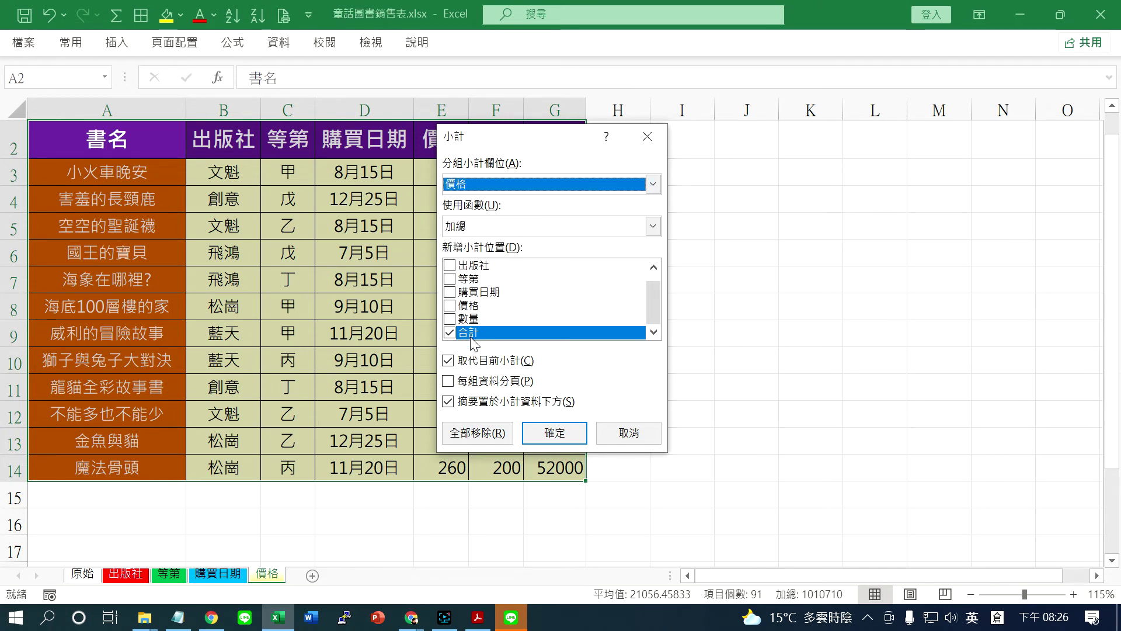
{"action": "left_click", "coordinate": [543, 431]}
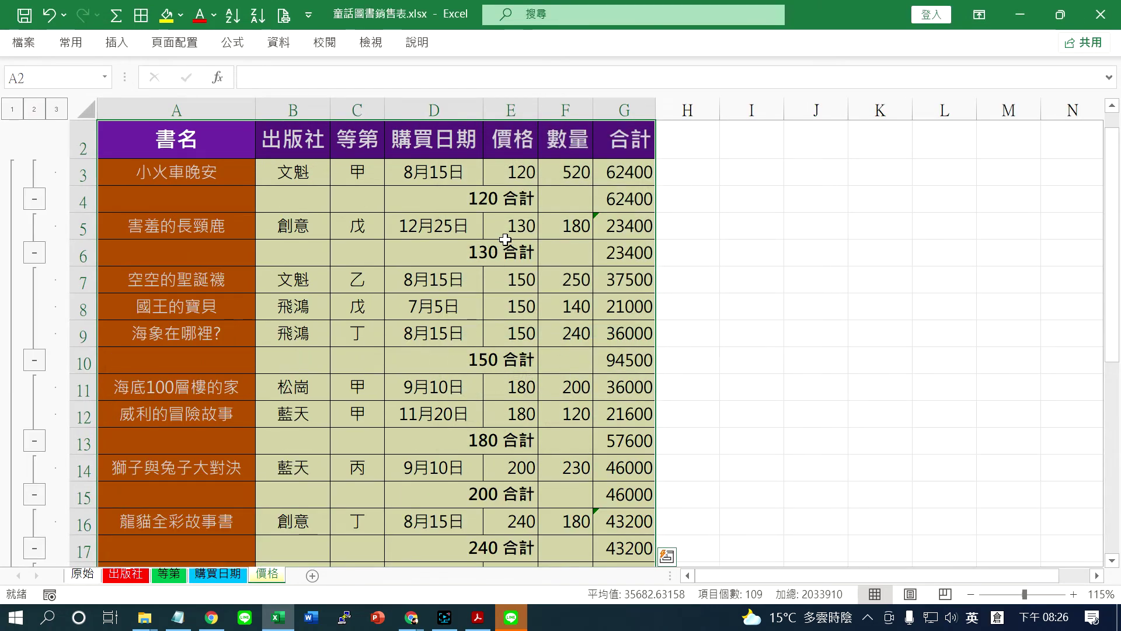
Check the 120 and 150 合計 subtotals (150 合計 94500), then collapse to outline level 2.
{"action": "left_click", "coordinate": [524, 202]}
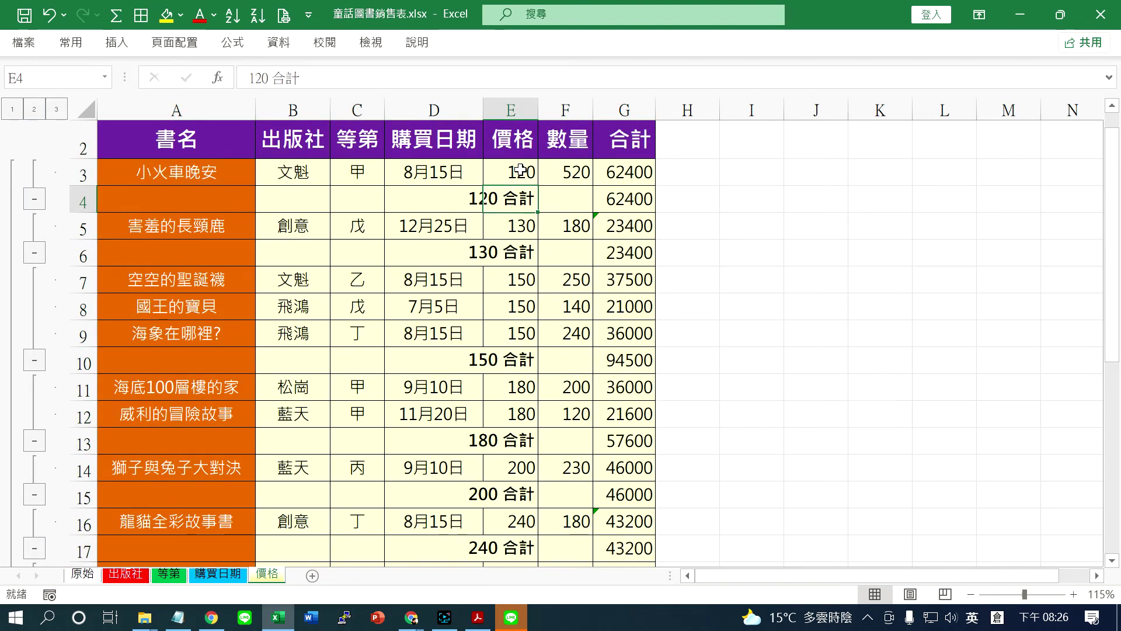
{"action": "left_click", "coordinate": [521, 171]}
{"action": "left_click_drag", "start_coordinate": [507, 284], "coordinate": [514, 333]}
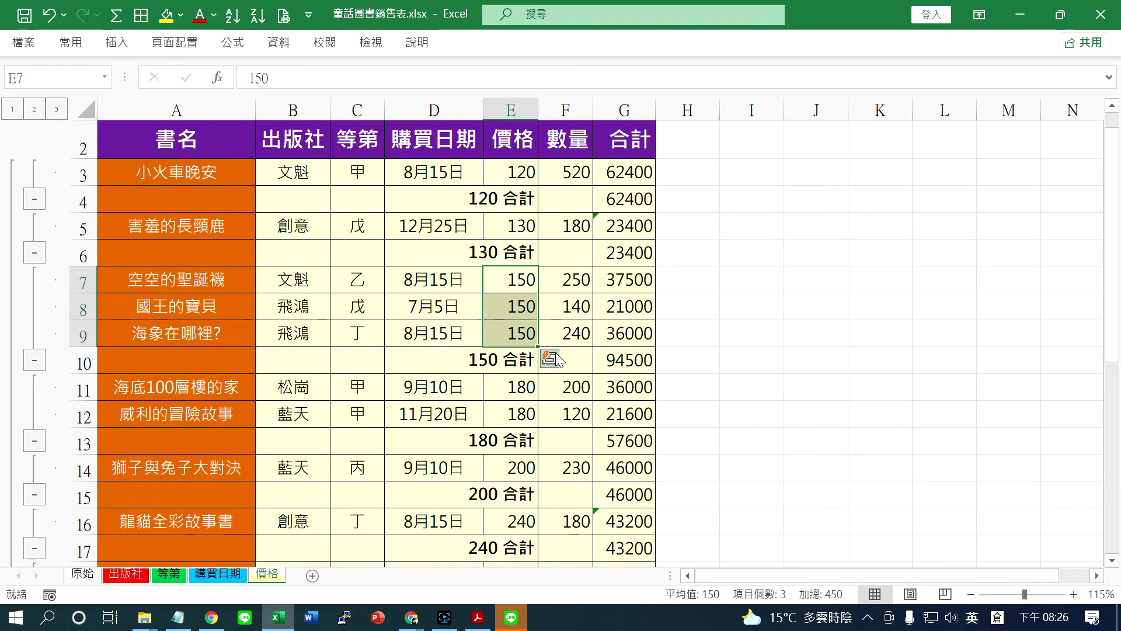
{"action": "left_click", "coordinate": [632, 360]}
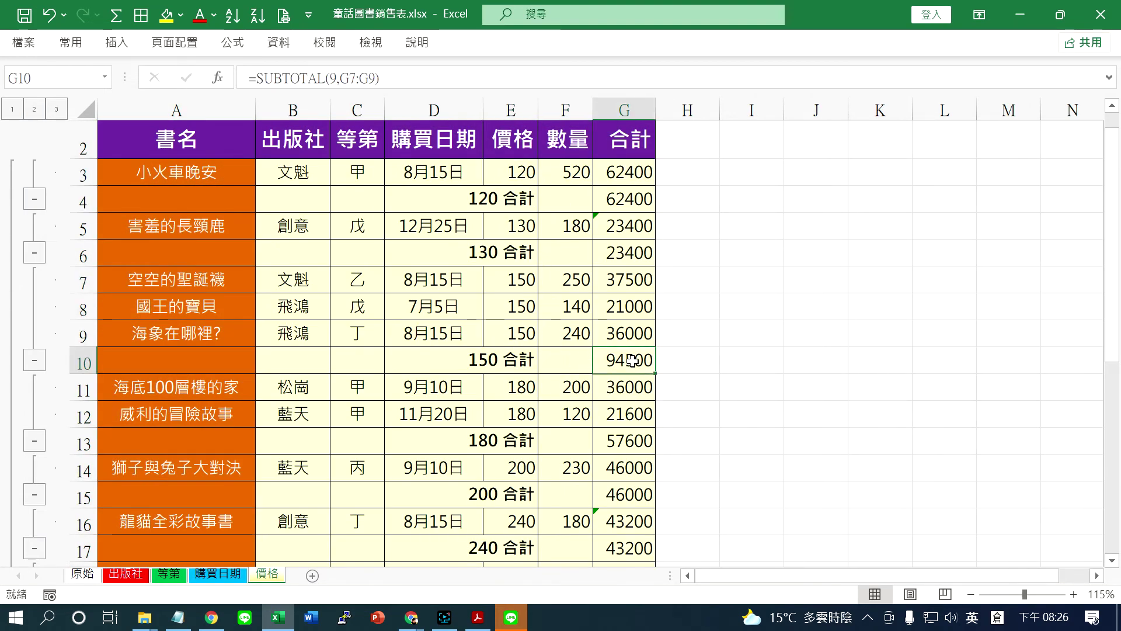
{"action": "left_click", "coordinate": [34, 109]}
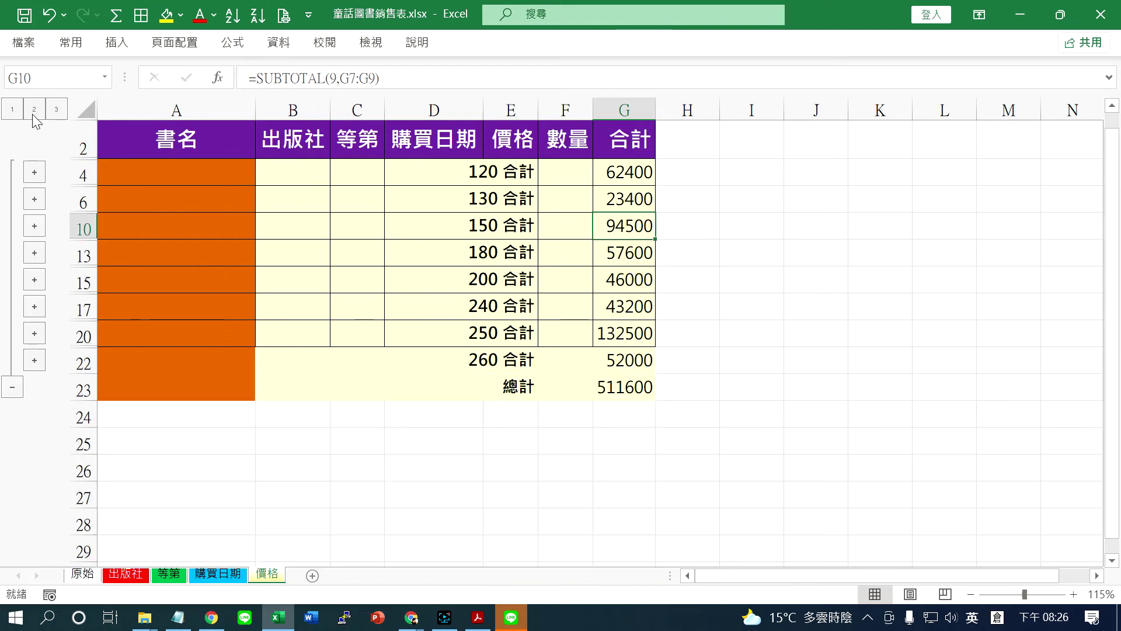
{"action": "left_click", "coordinate": [87, 577]}
Glance at the 原始 titles, then collapse the 出版社 sheet to level 2 and check 文魁 合計.
{"action": "left_click_drag", "start_coordinate": [124, 169], "coordinate": [123, 449]}
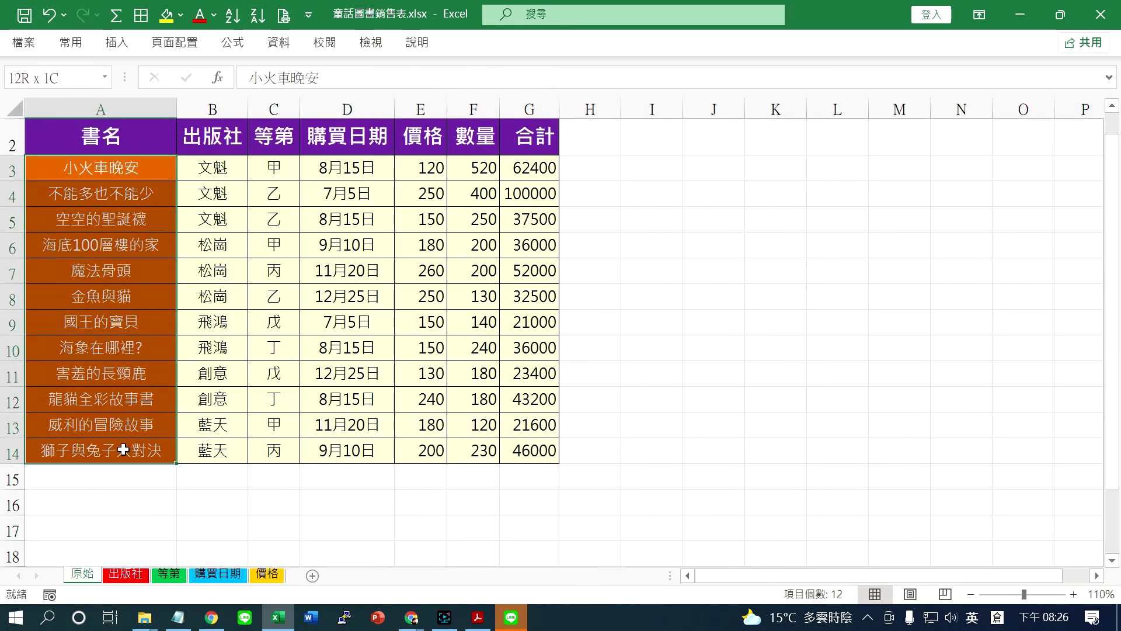
{"action": "left_click", "coordinate": [126, 574]}
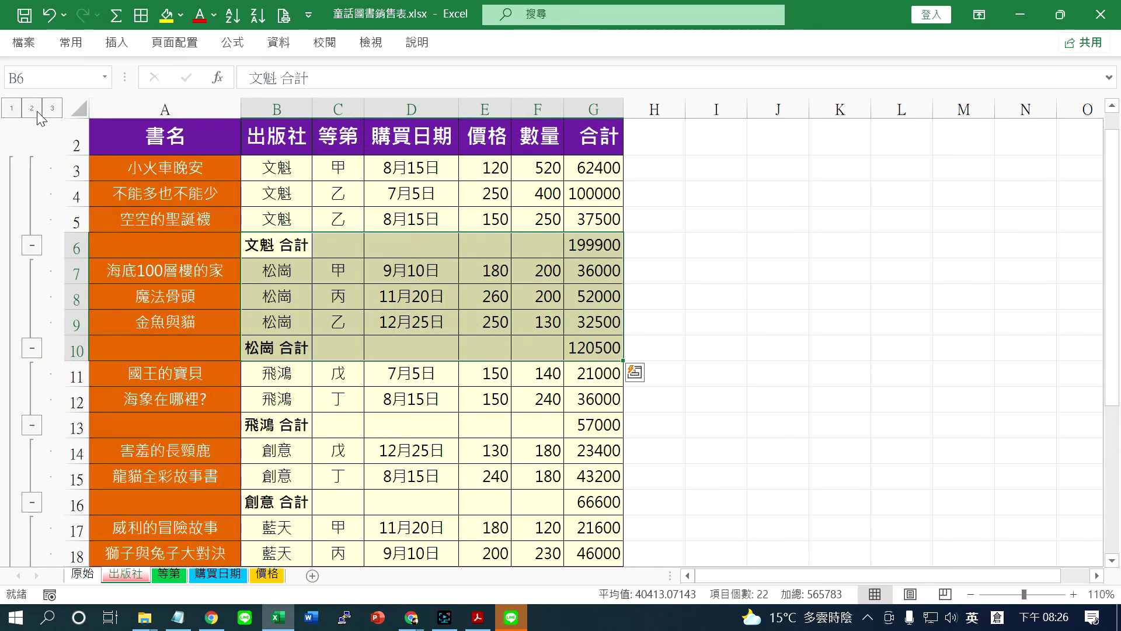
{"action": "left_click", "coordinate": [31, 108]}
{"action": "left_click_drag", "start_coordinate": [275, 168], "coordinate": [589, 169]}
Review the 甲 合計, 7月5日 合計 and 120 合計 rows on the 等第, 購買日期 and 價格 sheets.
{"action": "left_click", "coordinate": [169, 574]}
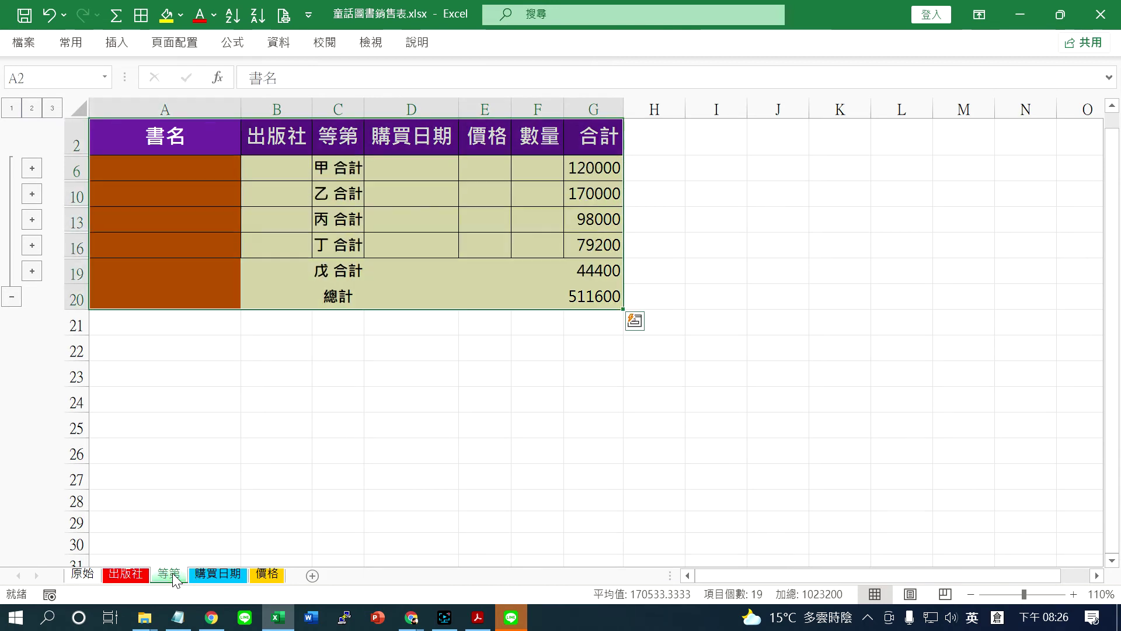
{"action": "left_click_drag", "start_coordinate": [355, 170], "coordinate": [600, 168]}
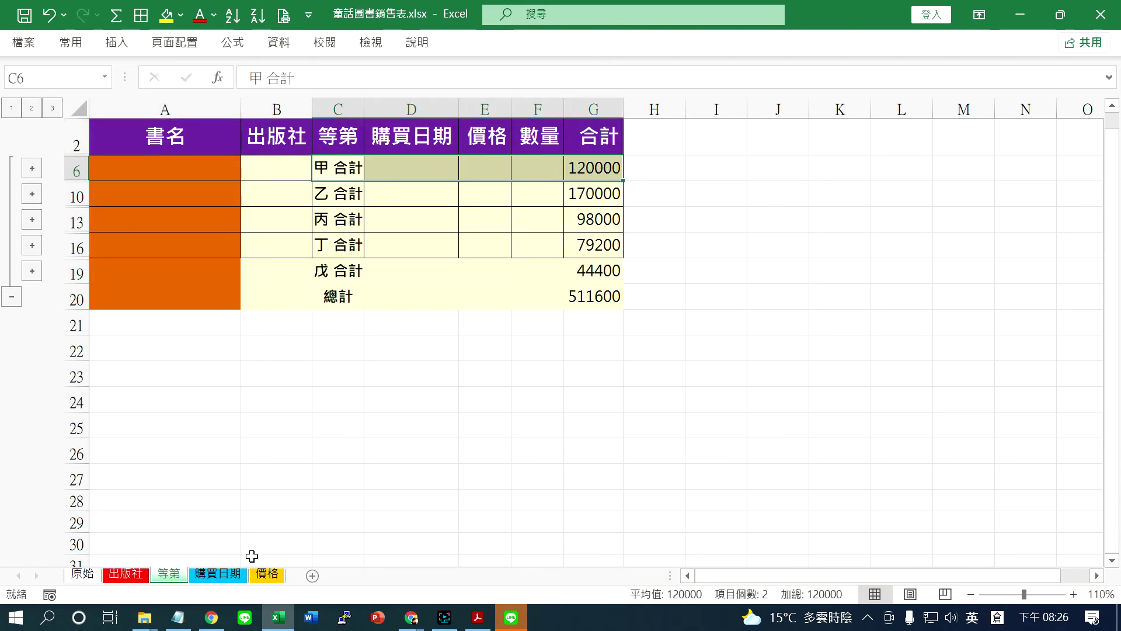
{"action": "left_click", "coordinate": [233, 575]}
{"action": "left_click_drag", "start_coordinate": [402, 169], "coordinate": [615, 173]}
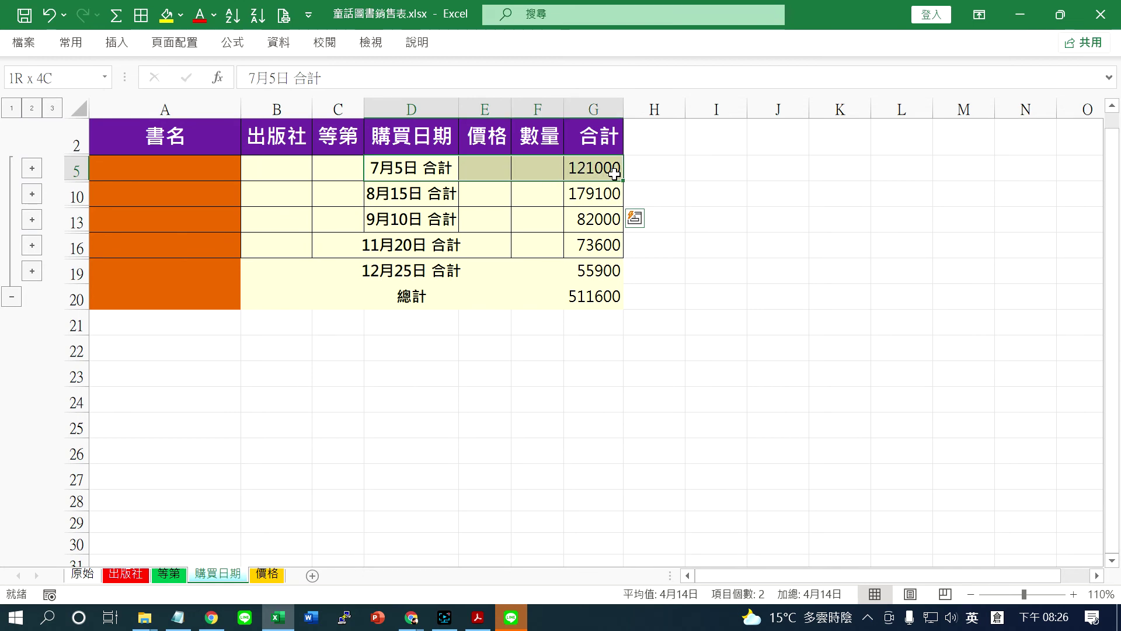
{"action": "left_click", "coordinate": [267, 574]}
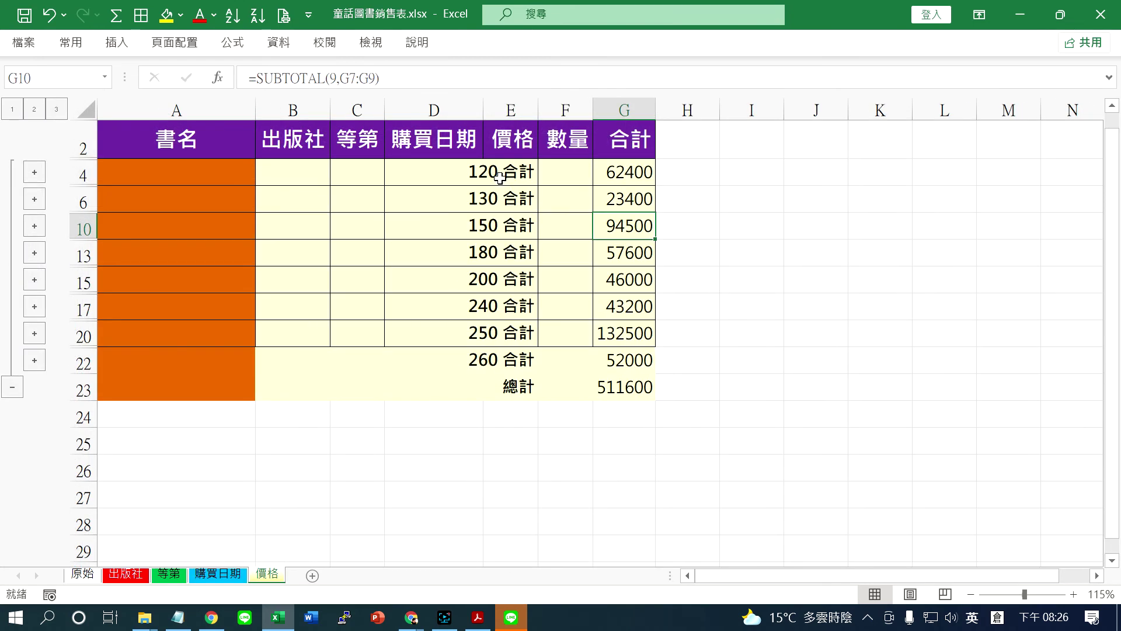
{"action": "left_click", "coordinate": [453, 177]}
{"action": "left_click_drag", "start_coordinate": [452, 176], "coordinate": [627, 172]}
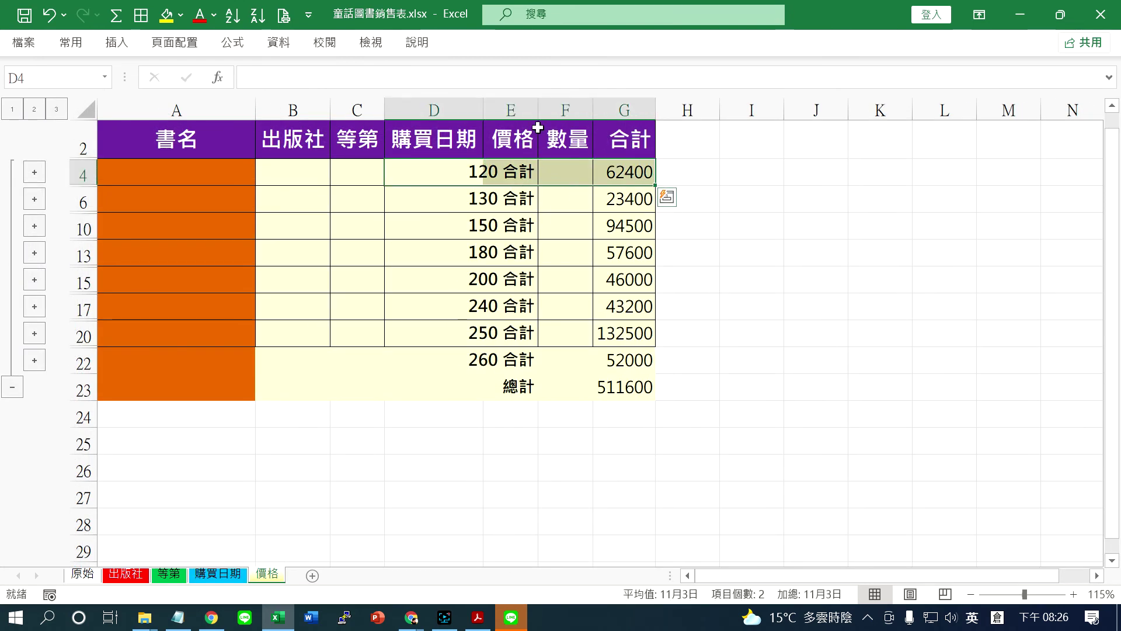
{"action": "left_click", "coordinate": [578, 309]}
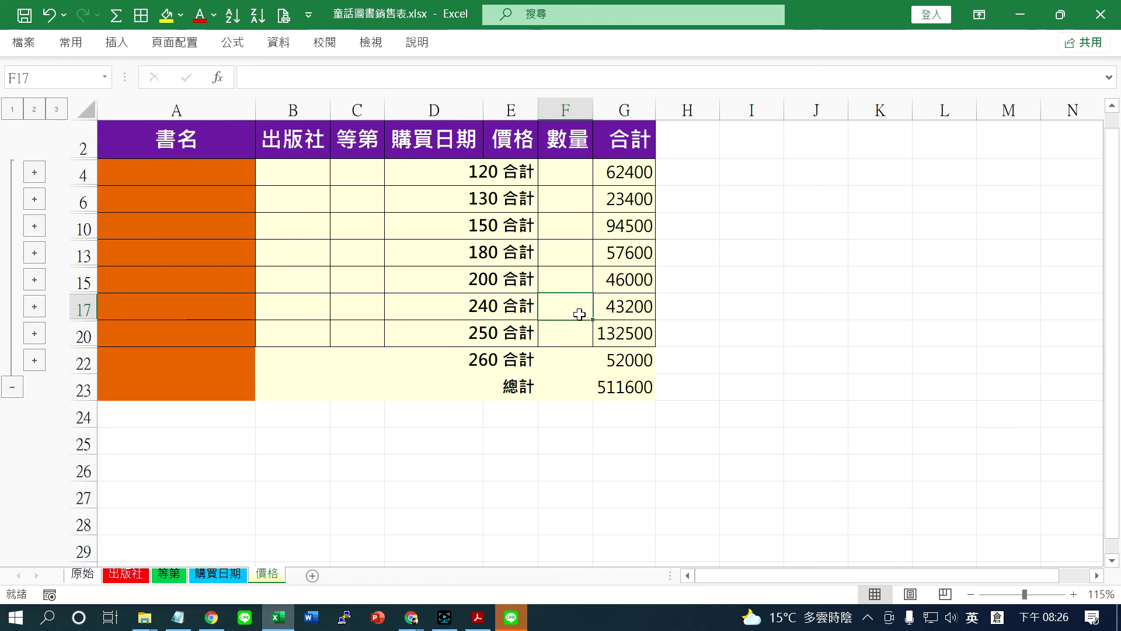
{"action": "left_click", "coordinate": [82, 572]}
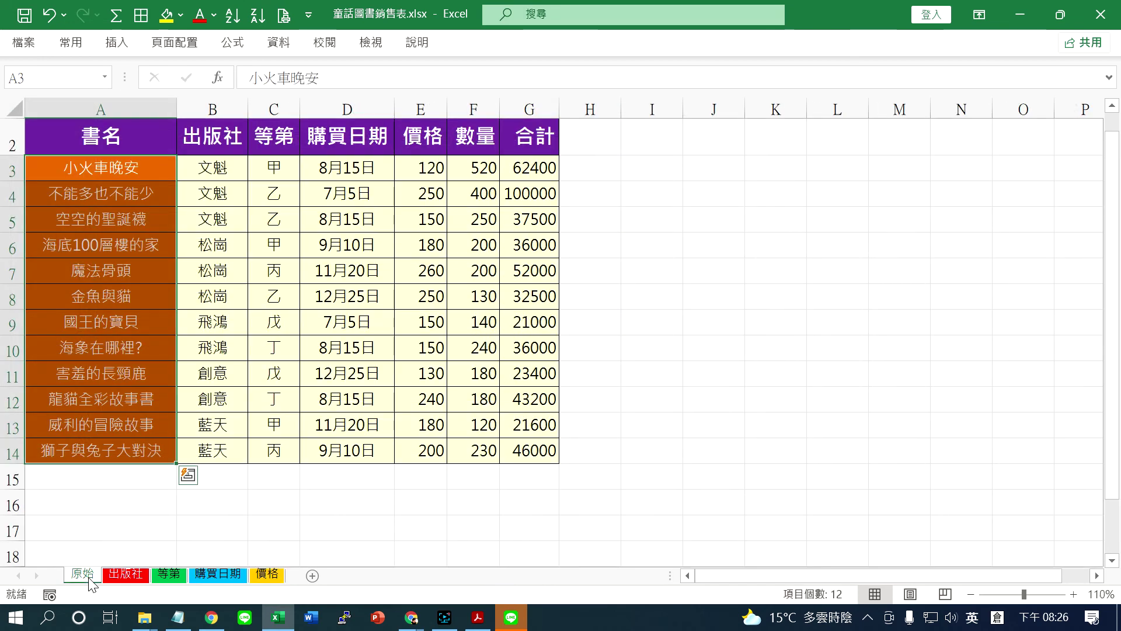
{"action": "left_click", "coordinate": [126, 574]}
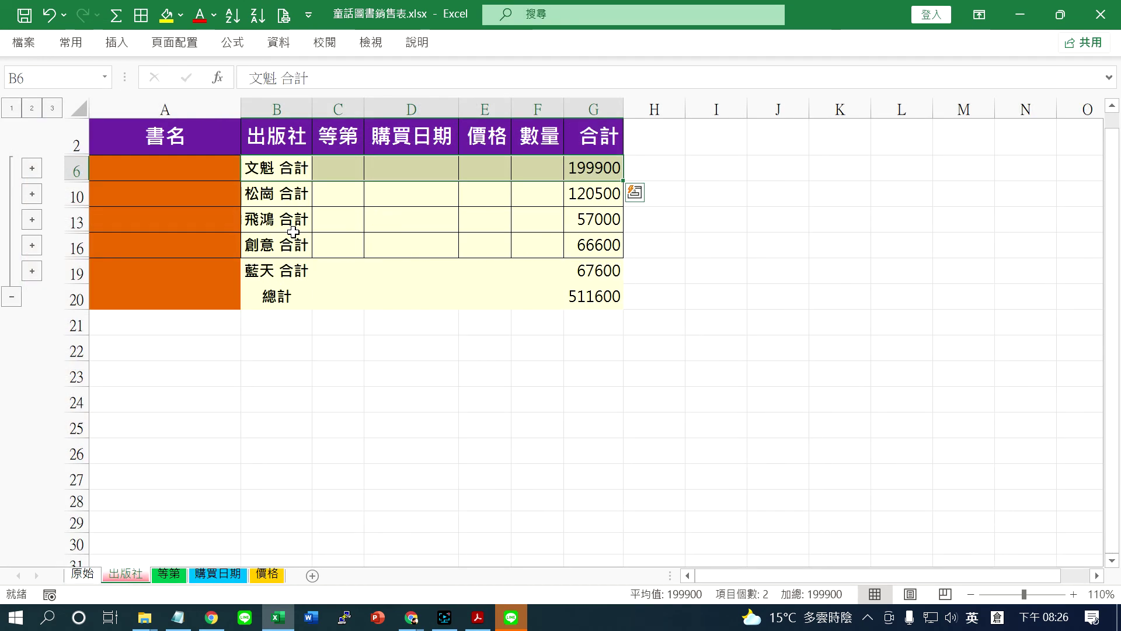
{"action": "left_click", "coordinate": [286, 171]}
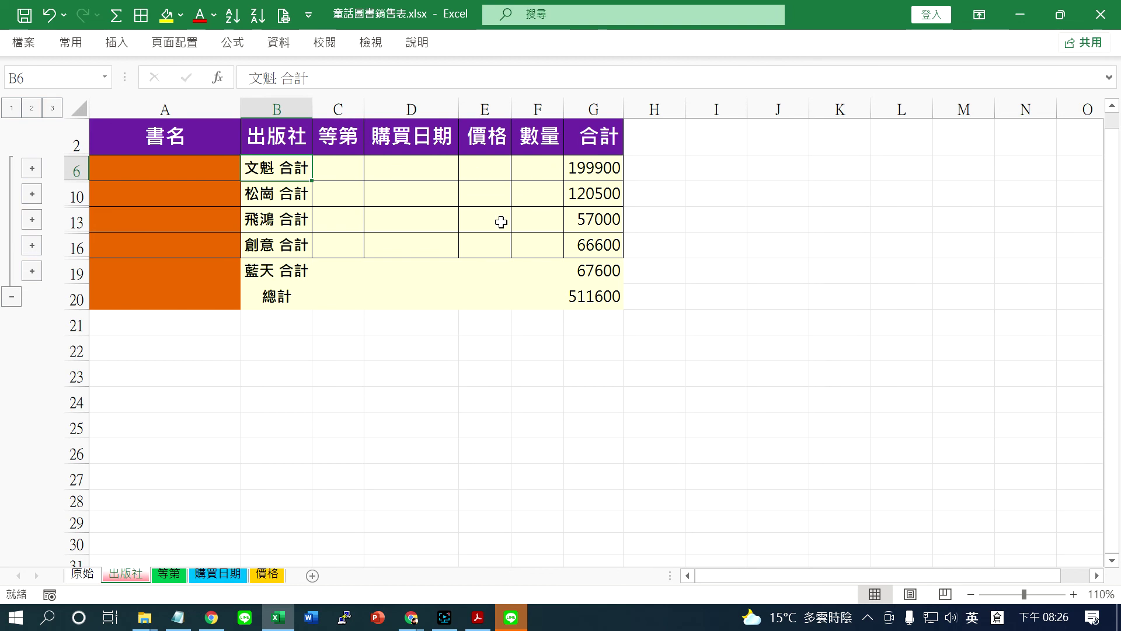
{"action": "left_click", "coordinate": [175, 576]}
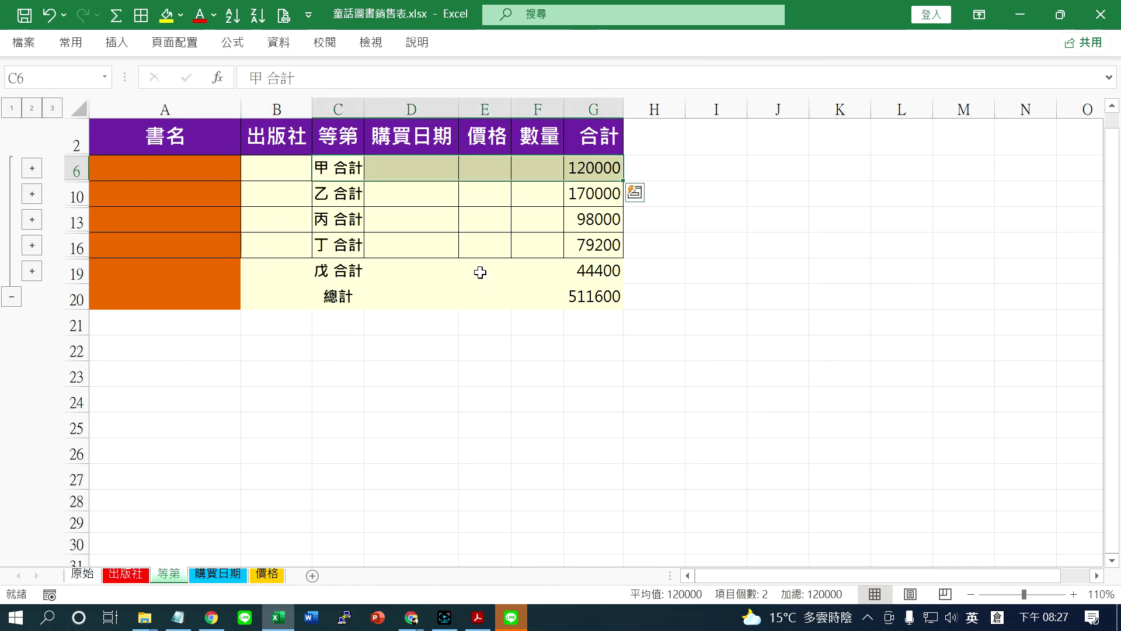
{"action": "left_click", "coordinate": [332, 199]}
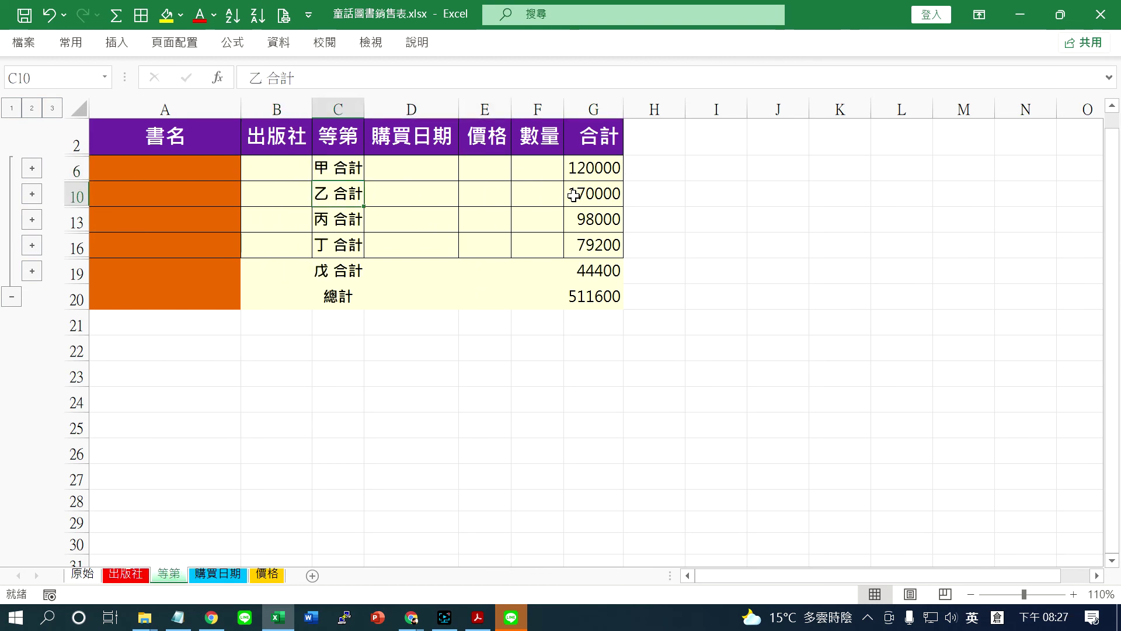
{"action": "left_click", "coordinate": [228, 578]}
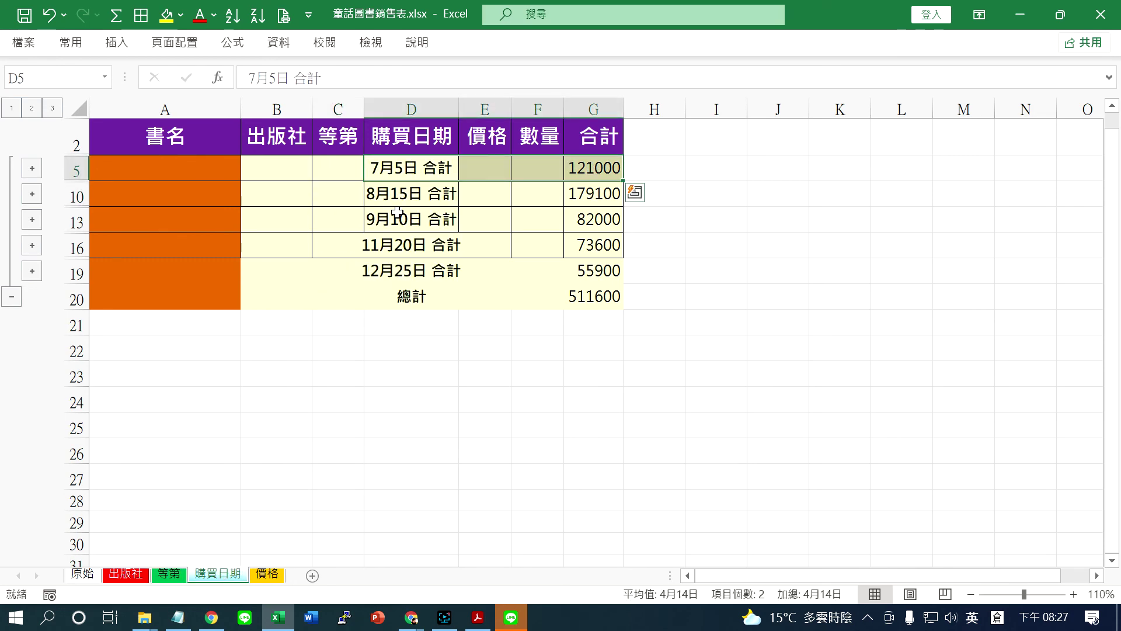
{"action": "left_click_drag", "start_coordinate": [357, 196], "coordinate": [607, 196]}
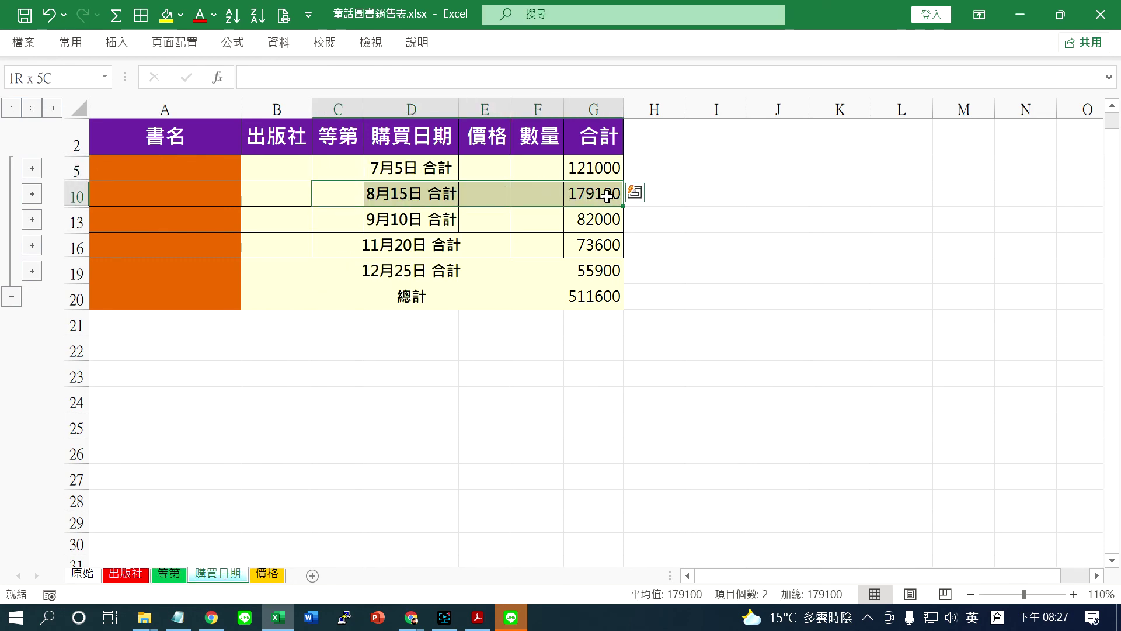
{"action": "left_click", "coordinate": [270, 577]}
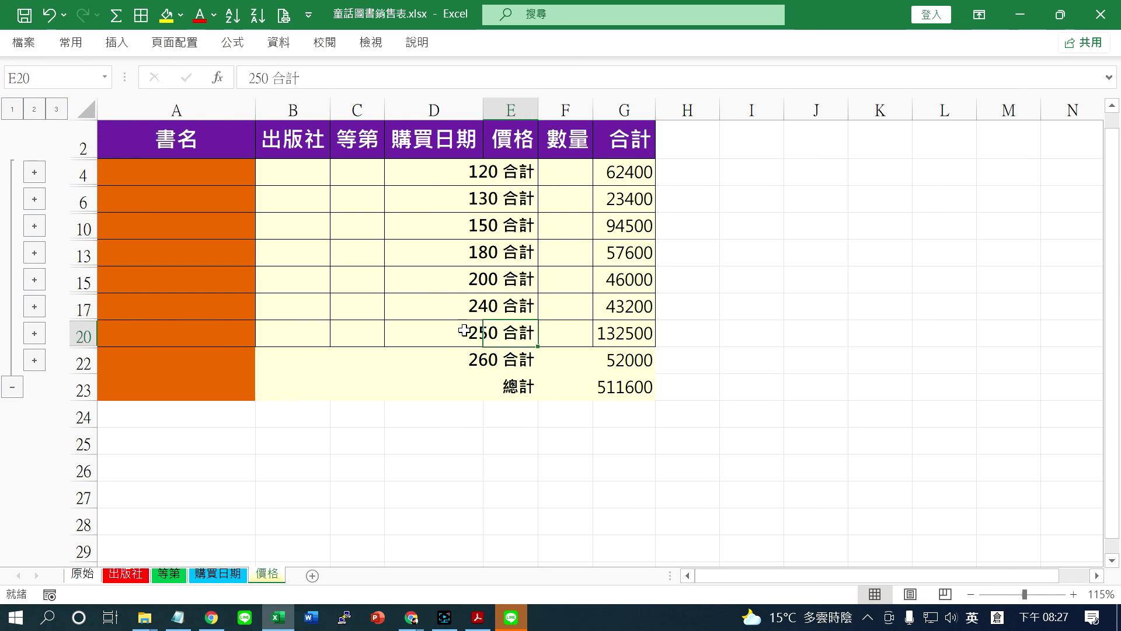
{"action": "left_click_drag", "start_coordinate": [432, 331], "coordinate": [661, 327]}
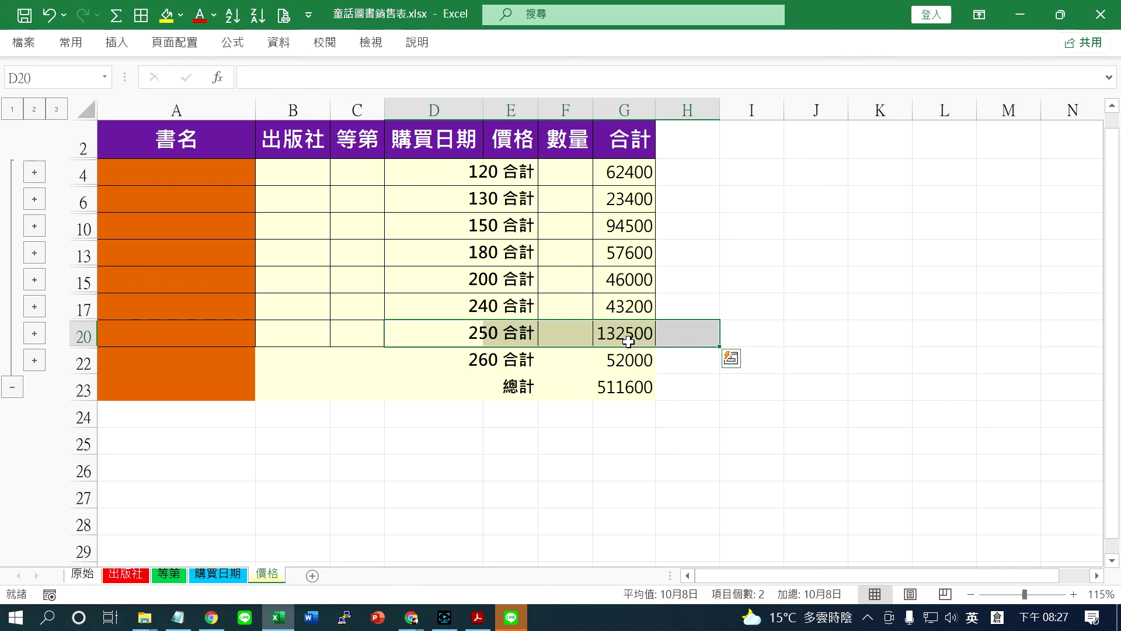